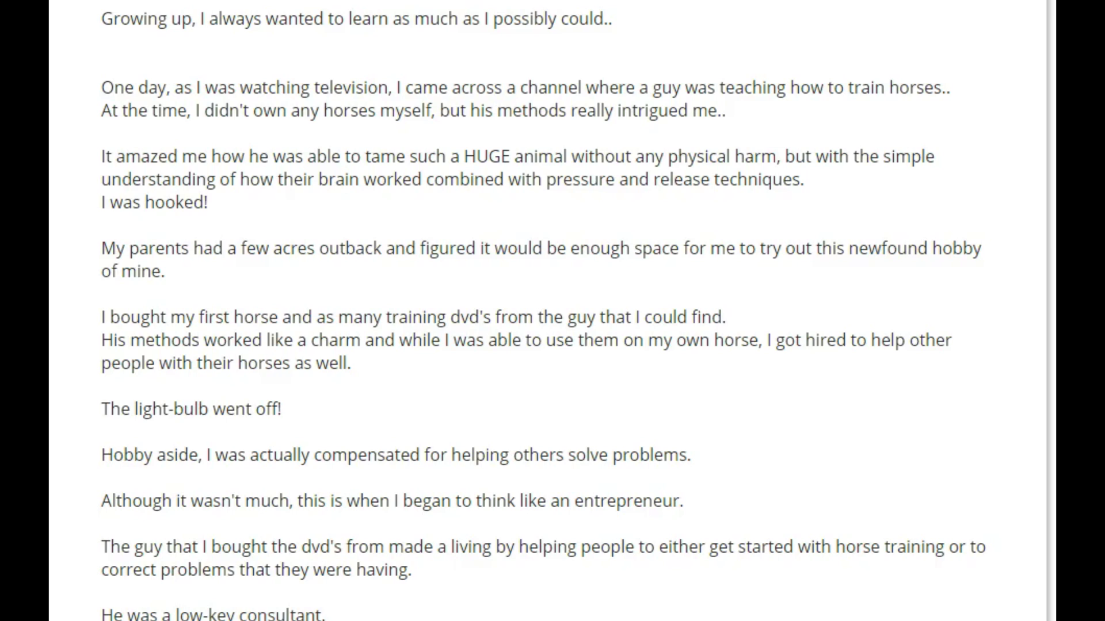
Review the sales page's personal story, from the horse-training background to the section on consulting while living in Mexico.
{"action": "scroll", "coordinate": [546, 311], "scroll_direction": "down", "scroll_amount": 20}
{"action": "scroll", "coordinate": [544, 310], "scroll_direction": "down", "scroll_amount": 6}
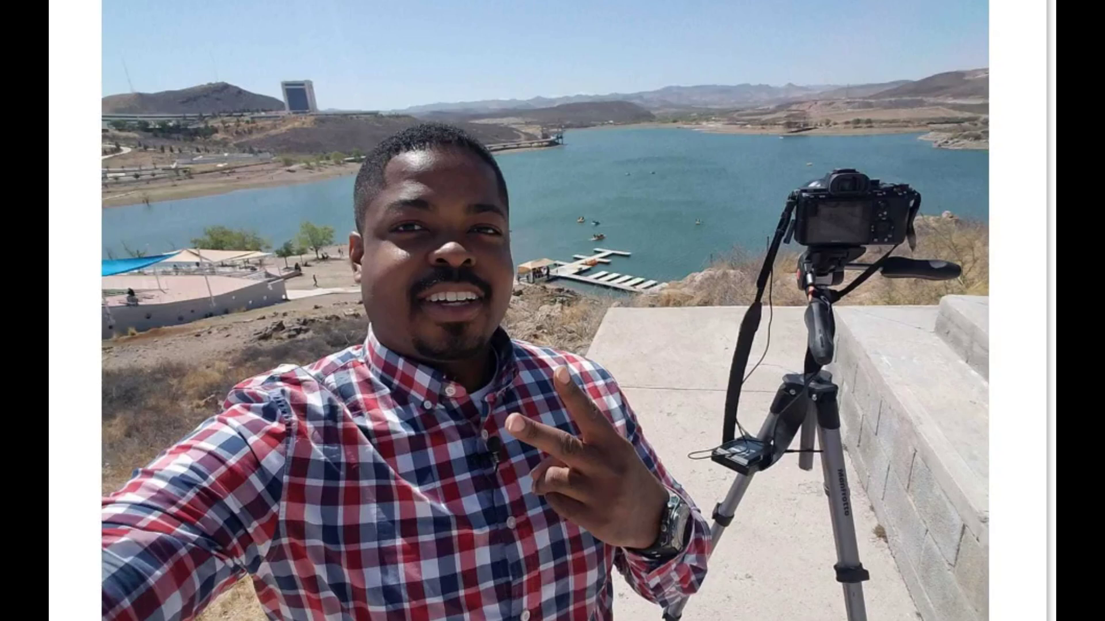
{"action": "scroll", "coordinate": [544, 311], "scroll_direction": "down", "scroll_amount": 3}
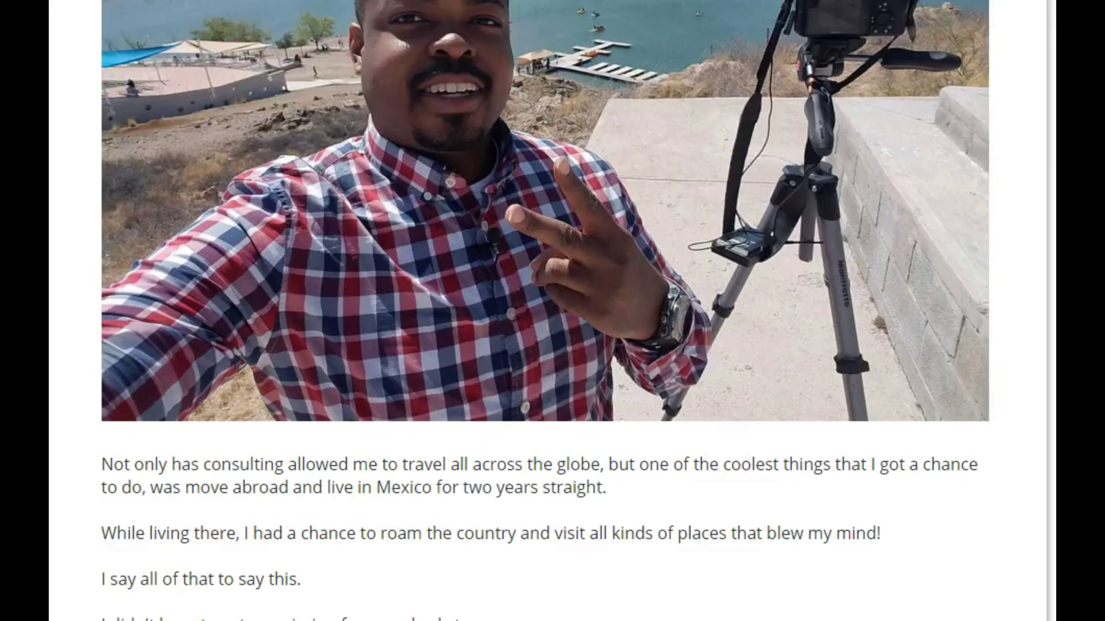
{"action": "scroll", "coordinate": [544, 311], "scroll_direction": "down", "scroll_amount": 3}
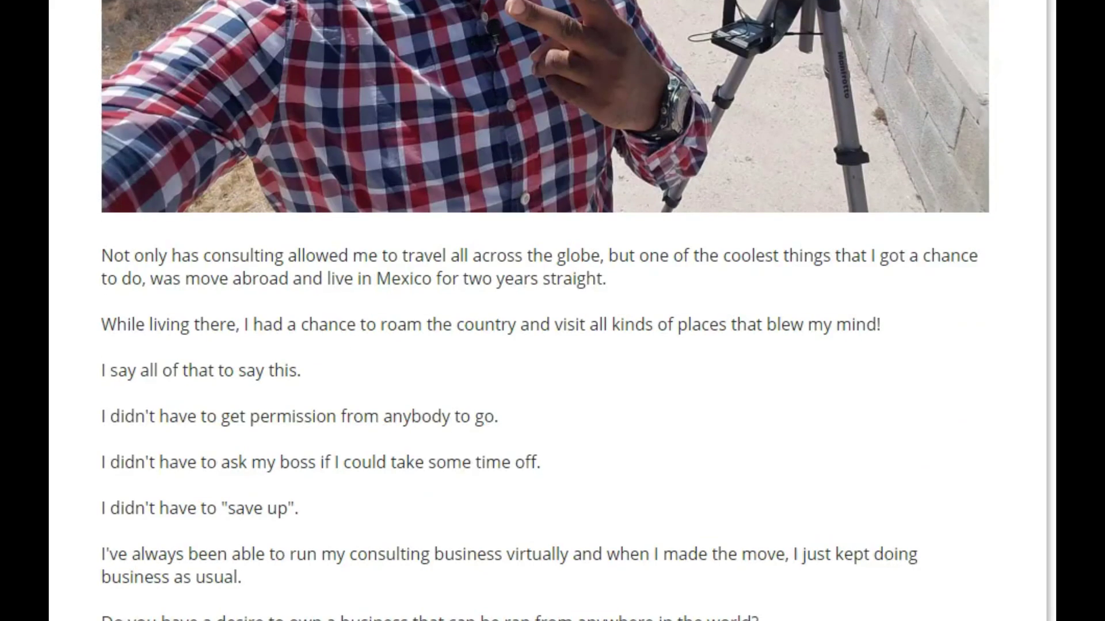
{"action": "scroll", "coordinate": [544, 311], "scroll_direction": "up", "scroll_amount": 2}
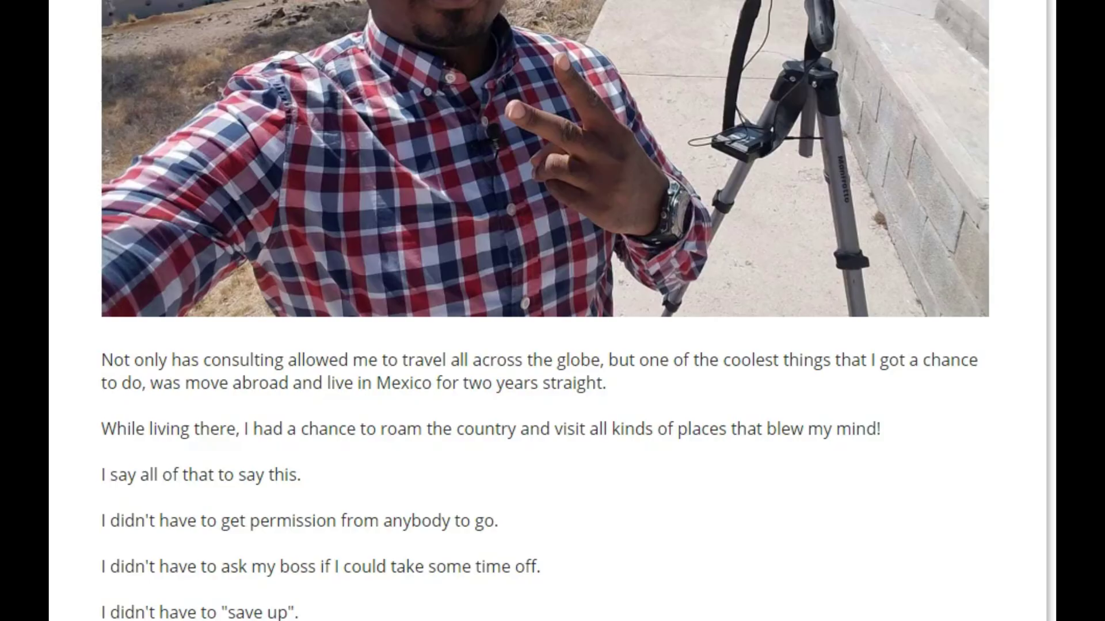
{"action": "scroll", "coordinate": [544, 311], "scroll_direction": "down", "scroll_amount": 5}
{"action": "scroll", "coordinate": [544, 310], "scroll_direction": "up", "scroll_amount": 15}
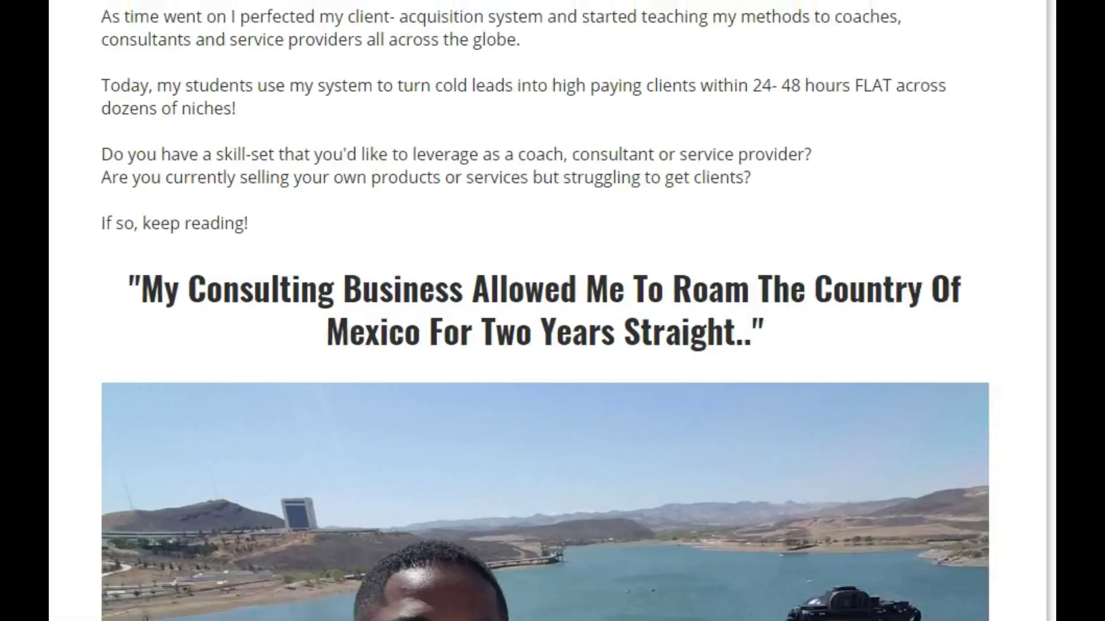
{"action": "scroll", "coordinate": [545, 311], "scroll_direction": "up", "scroll_amount": 4}
{"action": "scroll", "coordinate": [545, 311], "scroll_direction": "up", "scroll_amount": 15}
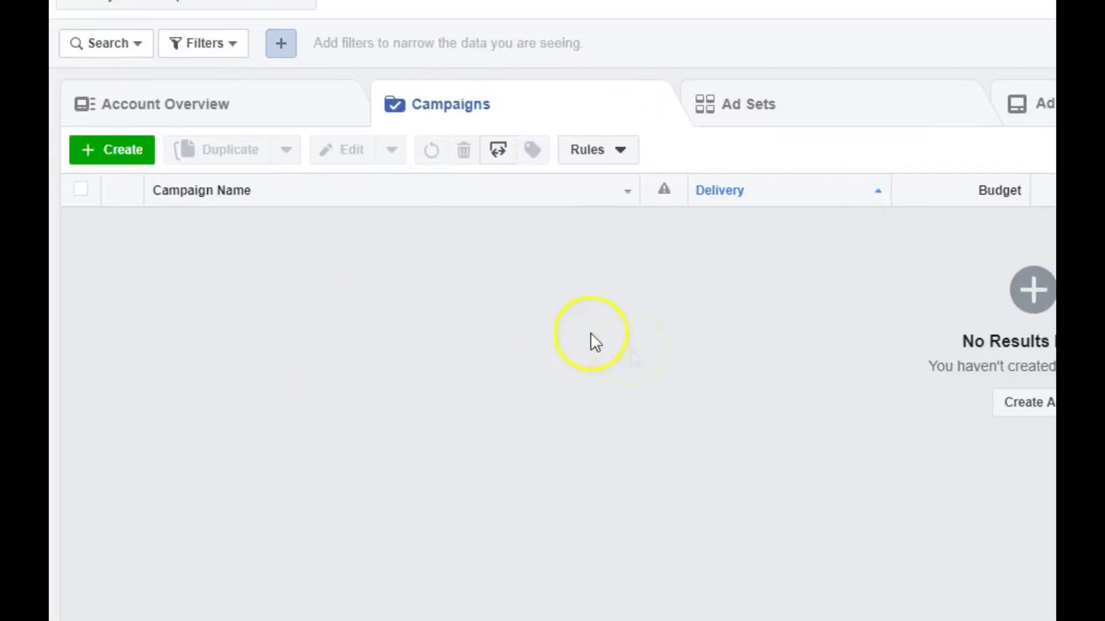
Start a new ad campaign with the Auction buying type and set its objective to Conversions.
{"action": "left_click", "coordinate": [94, 159]}
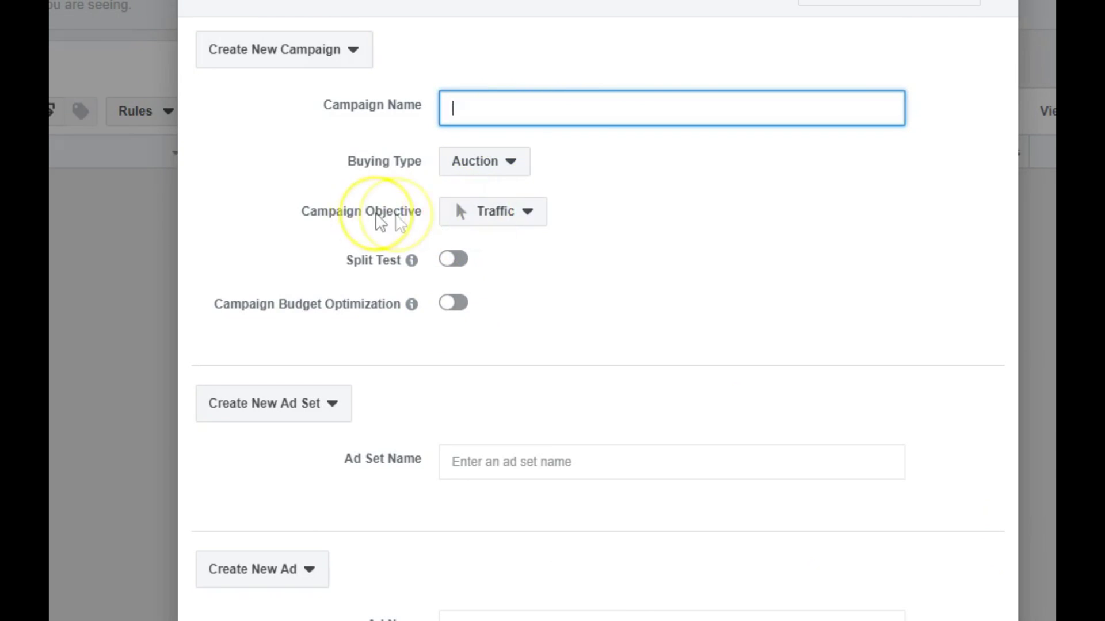
{"action": "left_click", "coordinate": [467, 219]}
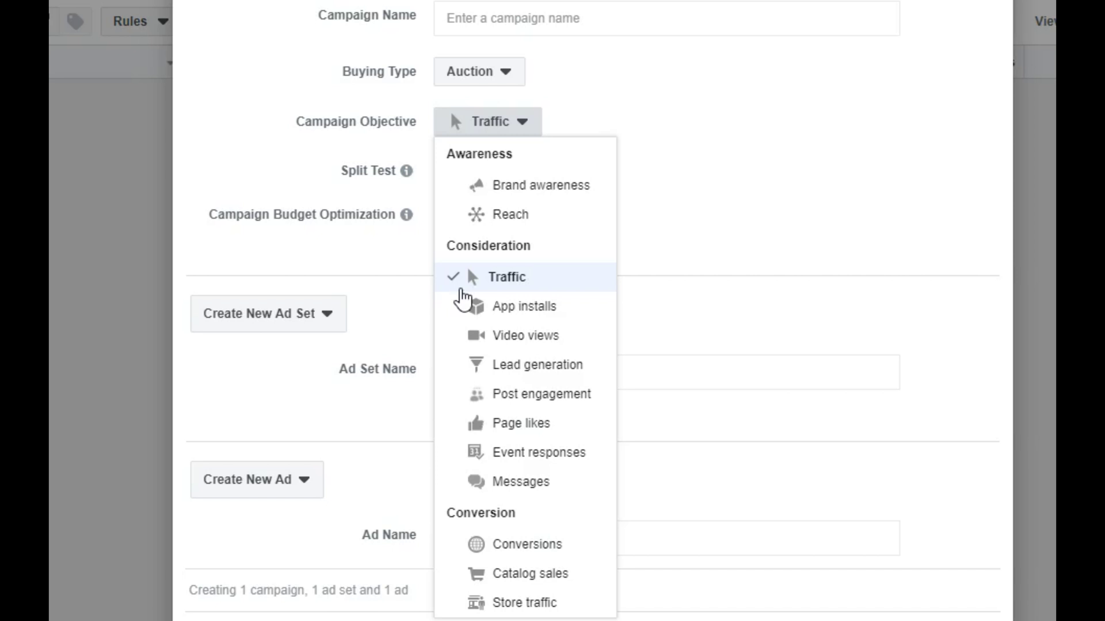
{"action": "left_click", "coordinate": [520, 280]}
{"action": "left_click", "coordinate": [540, 250]}
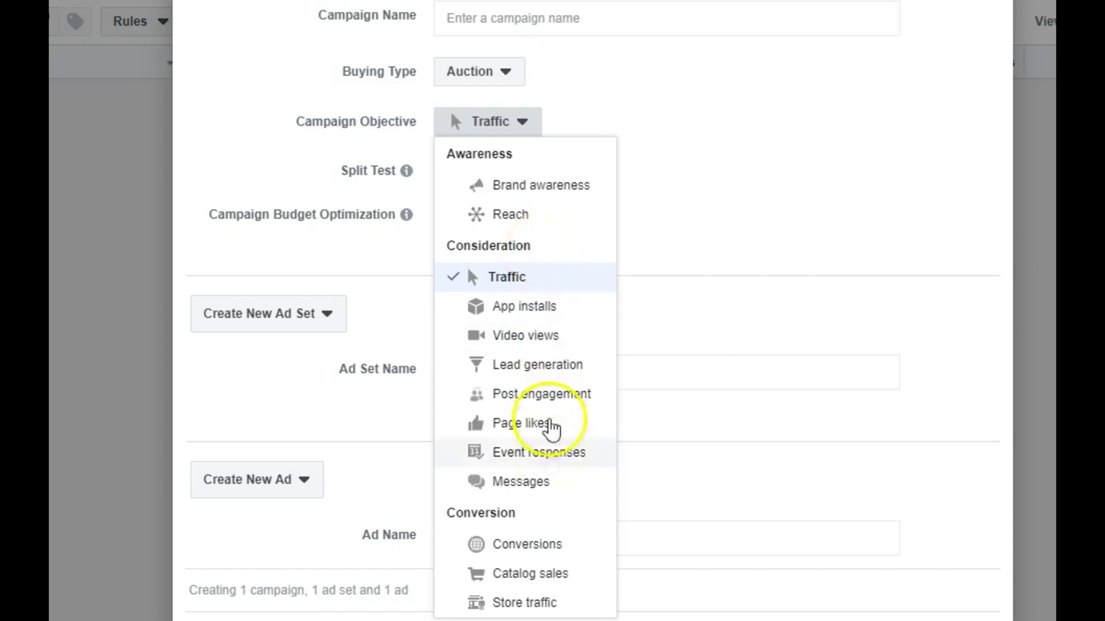
{"action": "left_click", "coordinate": [527, 551]}
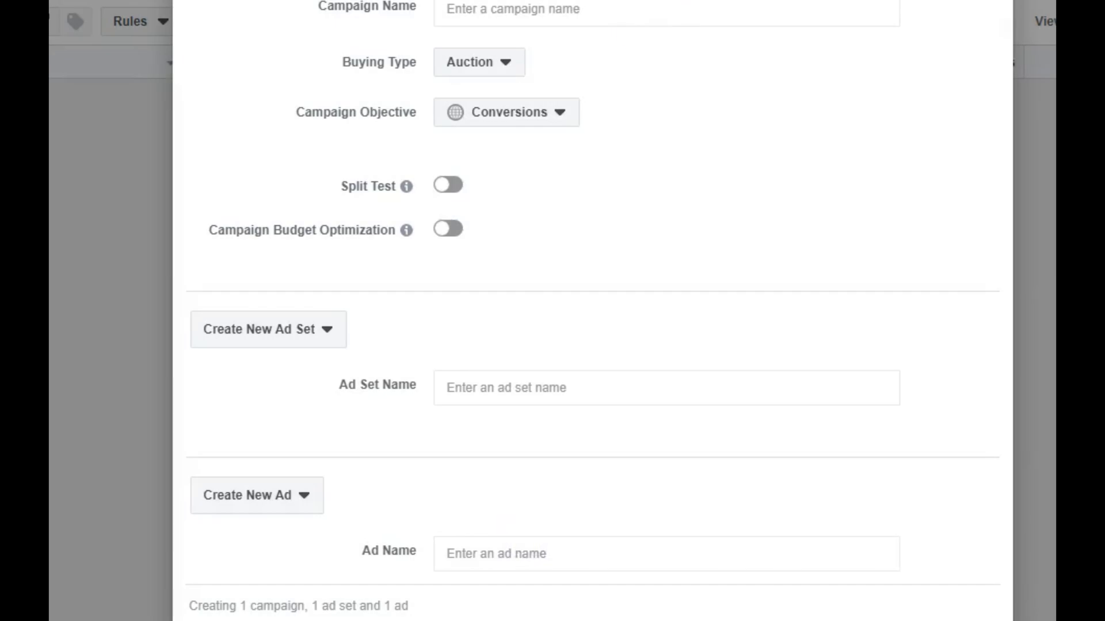
Name the campaign "Conversions > CMA Mini Course > Images > BE CPC= $57 | BE ATC = $12.54".
{"action": "scroll", "coordinate": [466, 141], "scroll_direction": "up", "scroll_amount": 1}
{"action": "left_click", "coordinate": [469, 70]}
{"action": "type", "text": "Conversions >"}
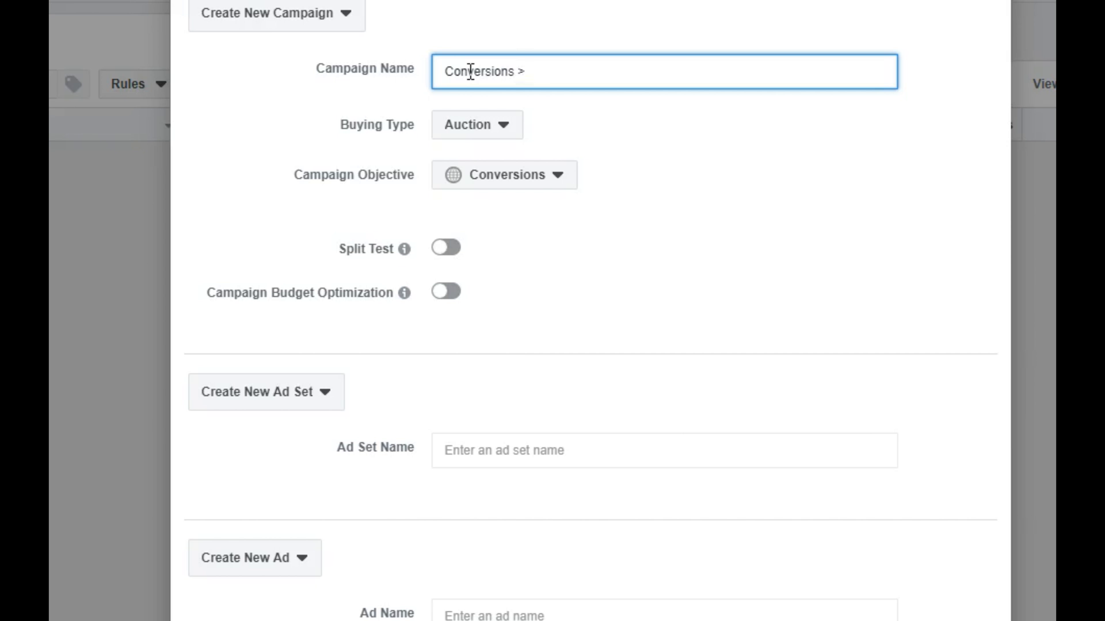
{"action": "type", "text": "CMA Mini Course >"}
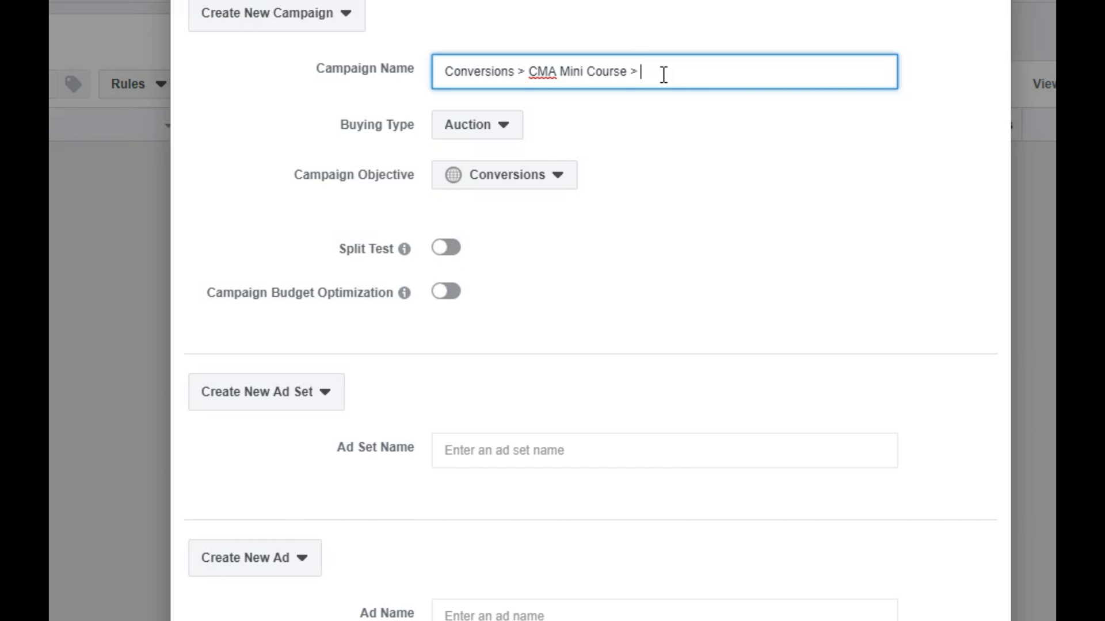
{"action": "type", "text": "Images >"}
{"action": "type", "text": "BE CPC="}
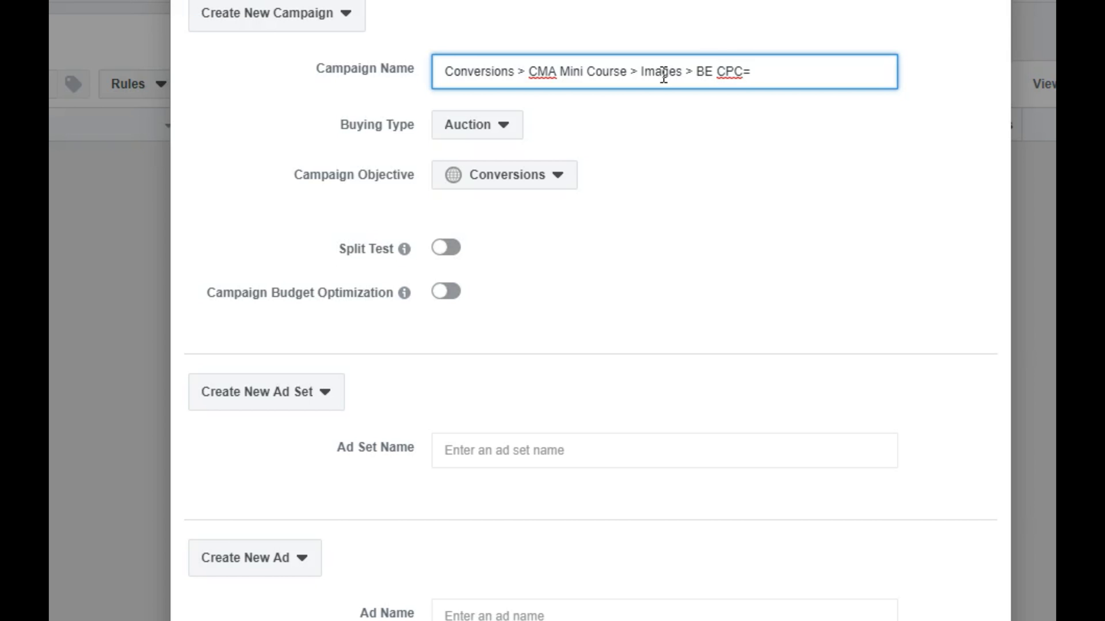
{"action": "type", "text": " $57"}
{"action": "type", "text": " | B"}
{"action": "type", "text": "E AT"}
{"action": "type", "text": "C = "}
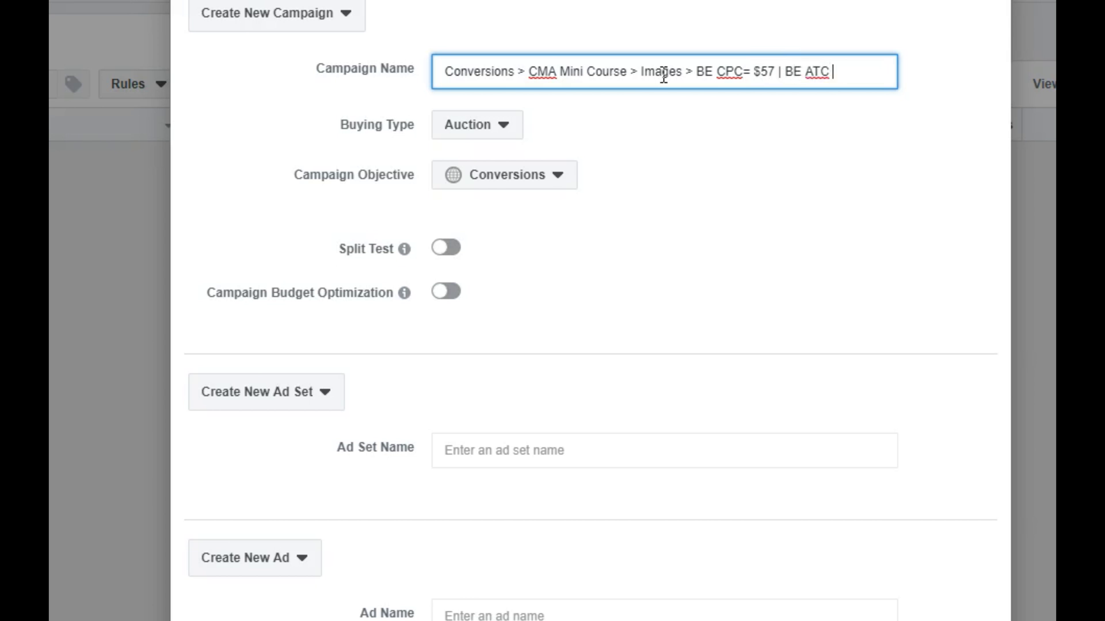
{"action": "type", "text": "$12.54"}
{"action": "left_click", "coordinate": [808, 130]}
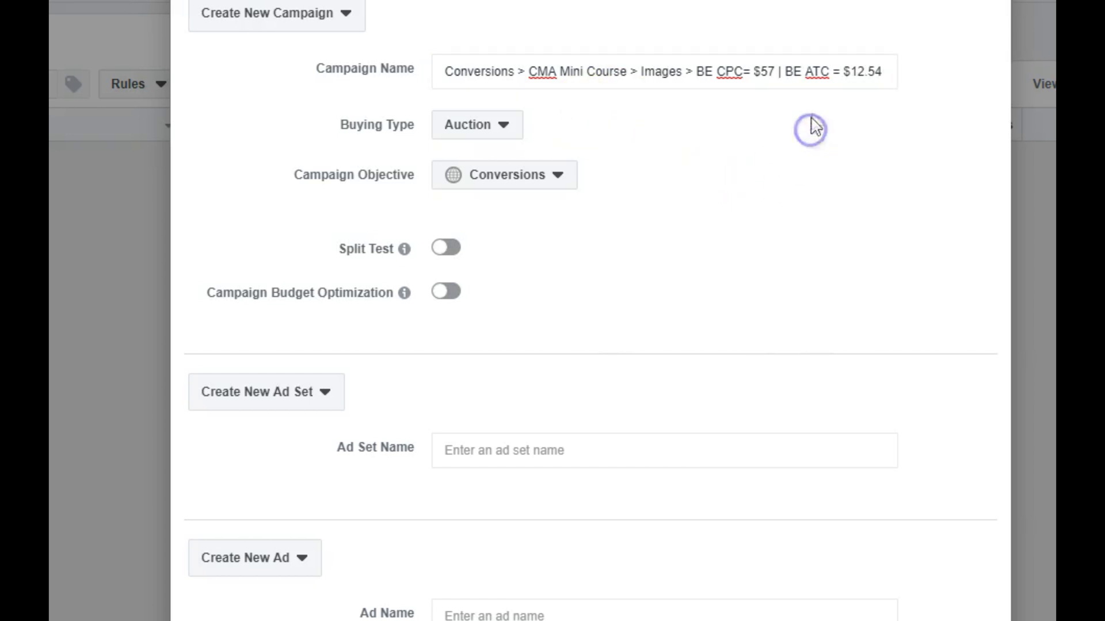
{"action": "left_click", "coordinate": [805, 86]}
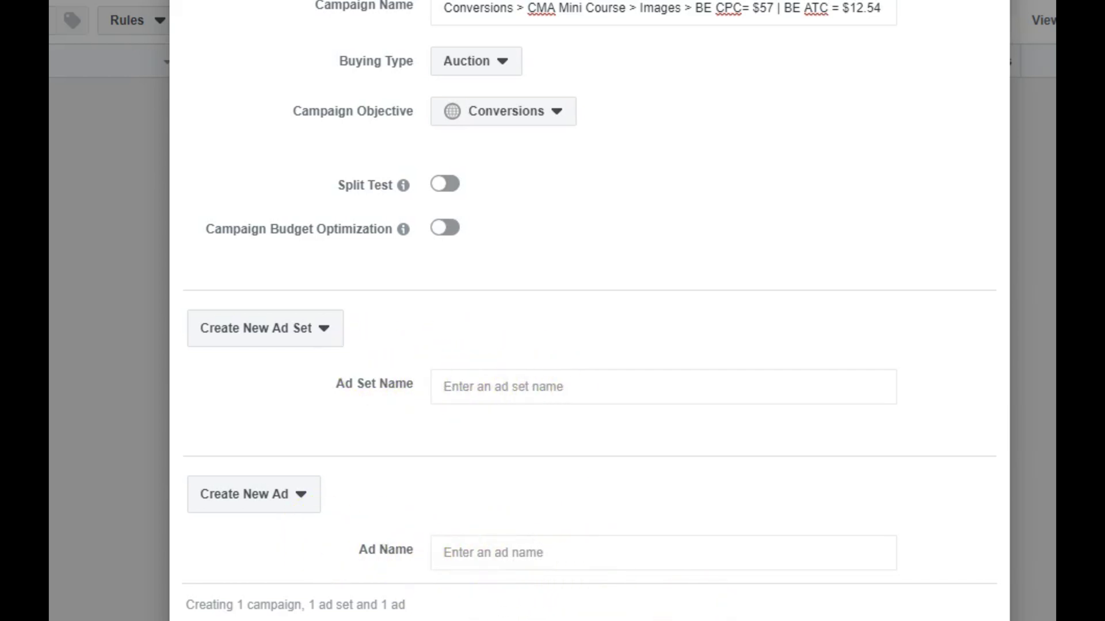
Save the new campaign as a draft and open its untitled ad set for editing without publishing.
{"action": "left_click", "coordinate": [895, 608]}
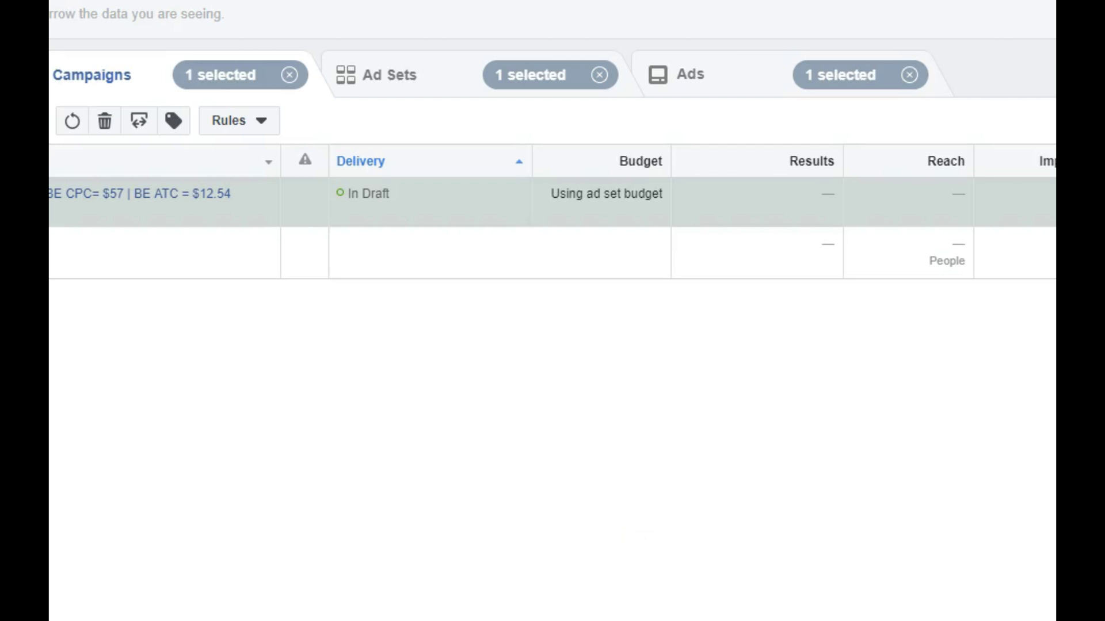
{"action": "left_click", "coordinate": [212, 204]}
{"action": "left_click", "coordinate": [178, 246]}
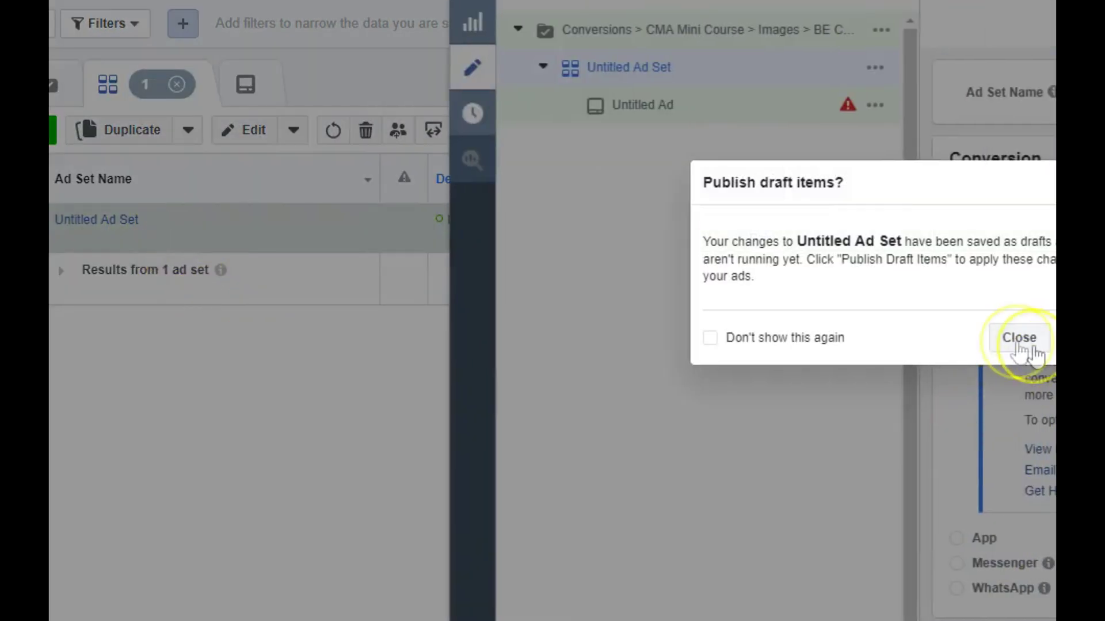
{"action": "left_click", "coordinate": [1027, 343]}
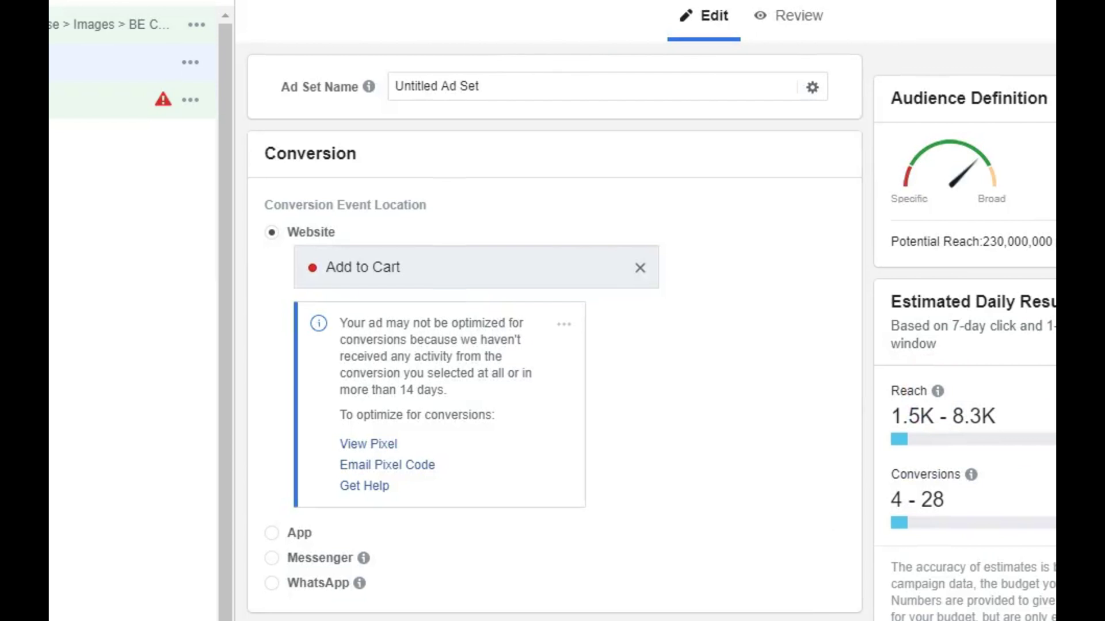
Review the ad set's conversion event, dynamic creative, budget and schedule, and its audience location, age, gender and detailed targeting settings.
{"action": "triple_click", "coordinate": [316, 207]}
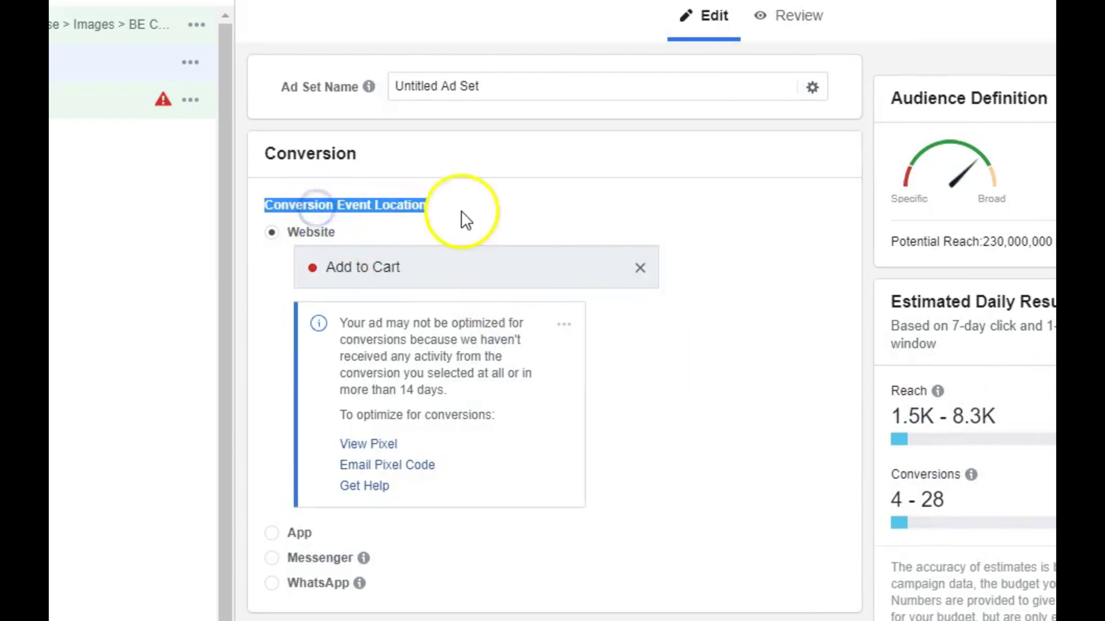
{"action": "left_click", "coordinate": [435, 206]}
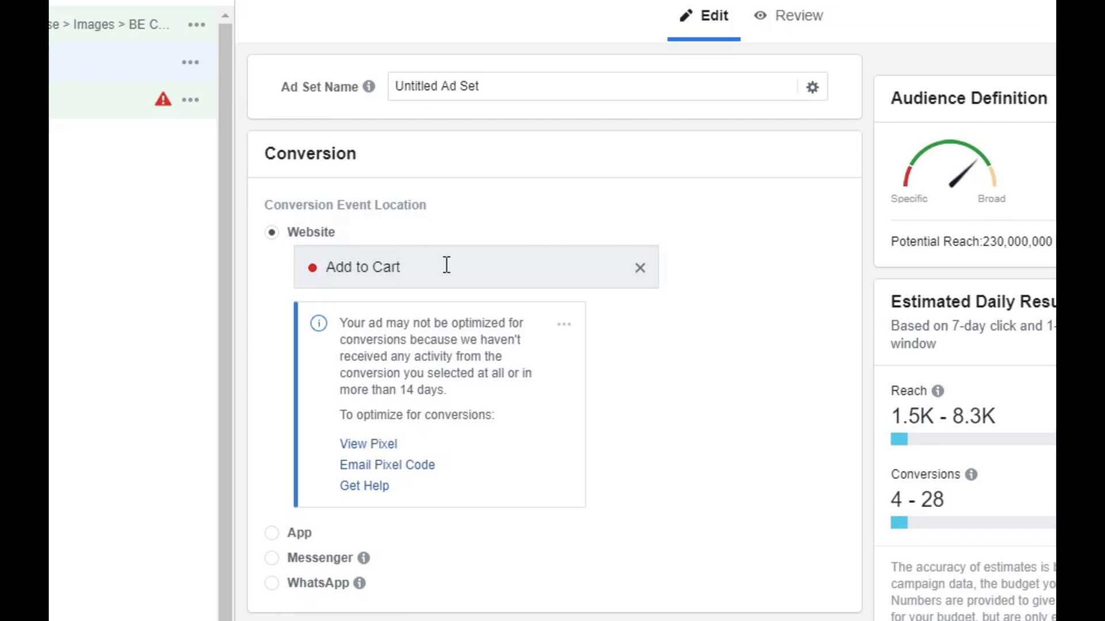
{"action": "scroll", "coordinate": [827, 385], "scroll_direction": "down", "scroll_amount": 5}
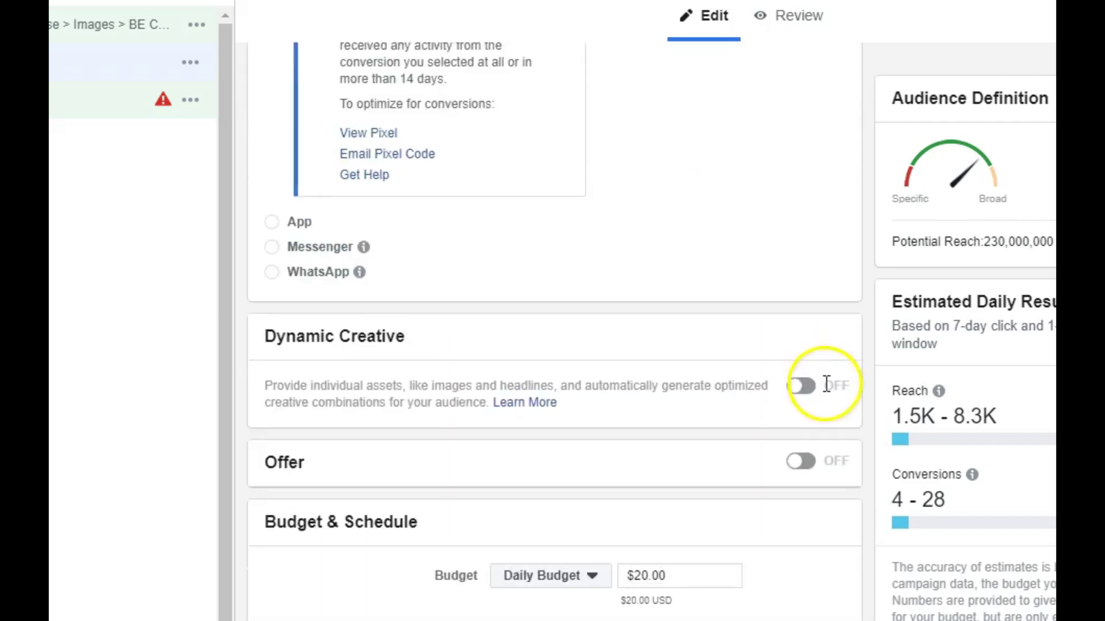
{"action": "scroll", "coordinate": [826, 384], "scroll_direction": "down", "scroll_amount": 3}
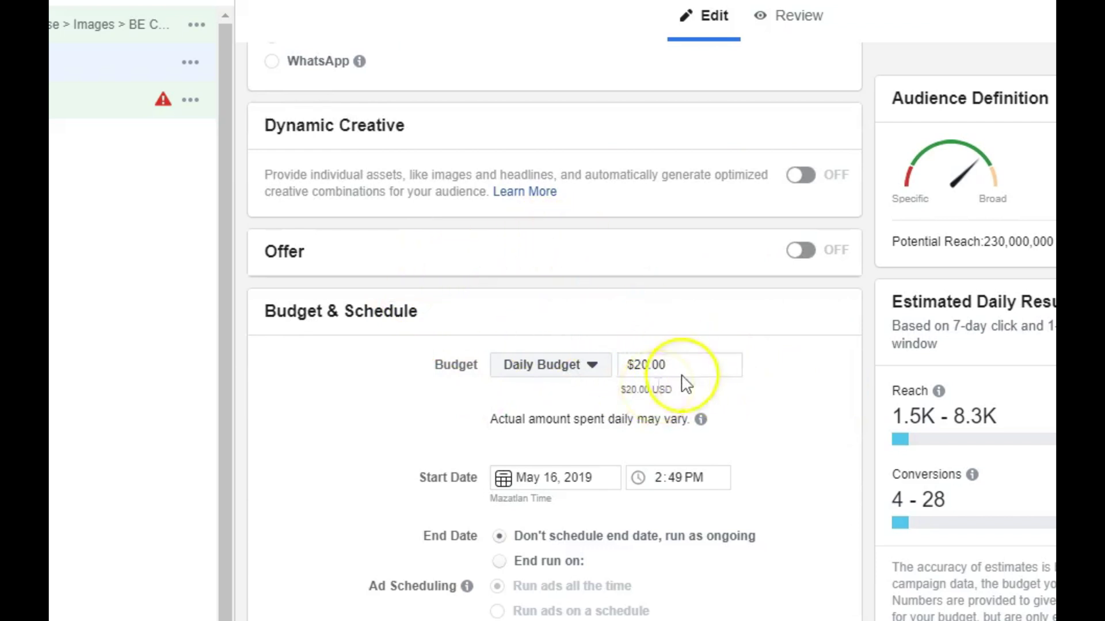
{"action": "scroll", "coordinate": [684, 382], "scroll_direction": "down", "scroll_amount": 8}
{"action": "mouse_move", "coordinate": [391, 374]}
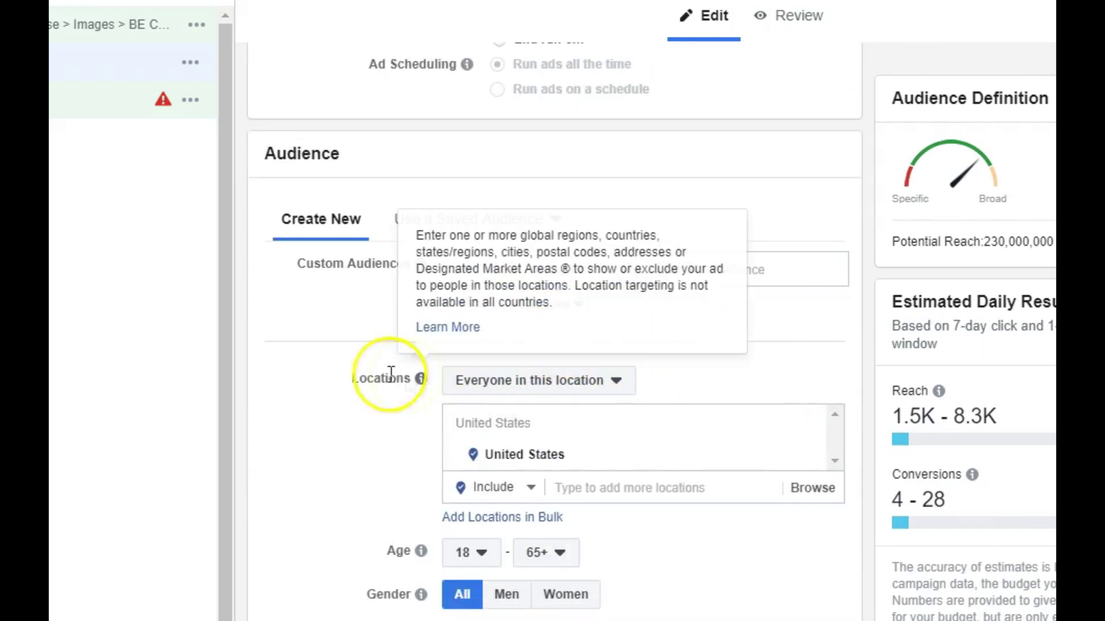
{"action": "scroll", "coordinate": [811, 463], "scroll_direction": "down", "scroll_amount": 3}
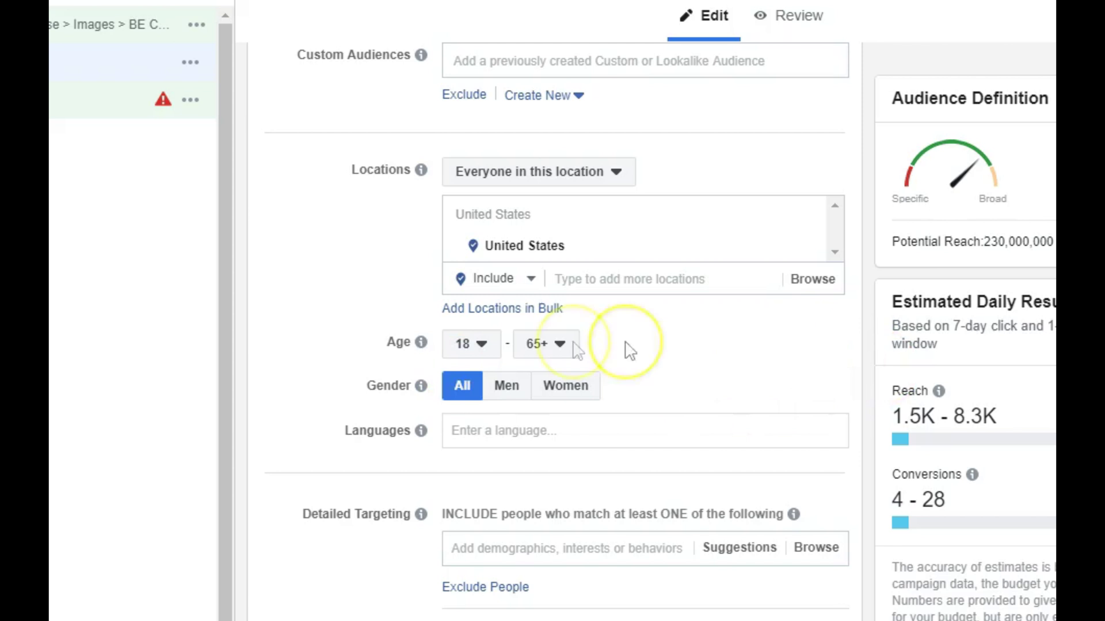
{"action": "scroll", "coordinate": [666, 348], "scroll_direction": "down", "scroll_amount": 3}
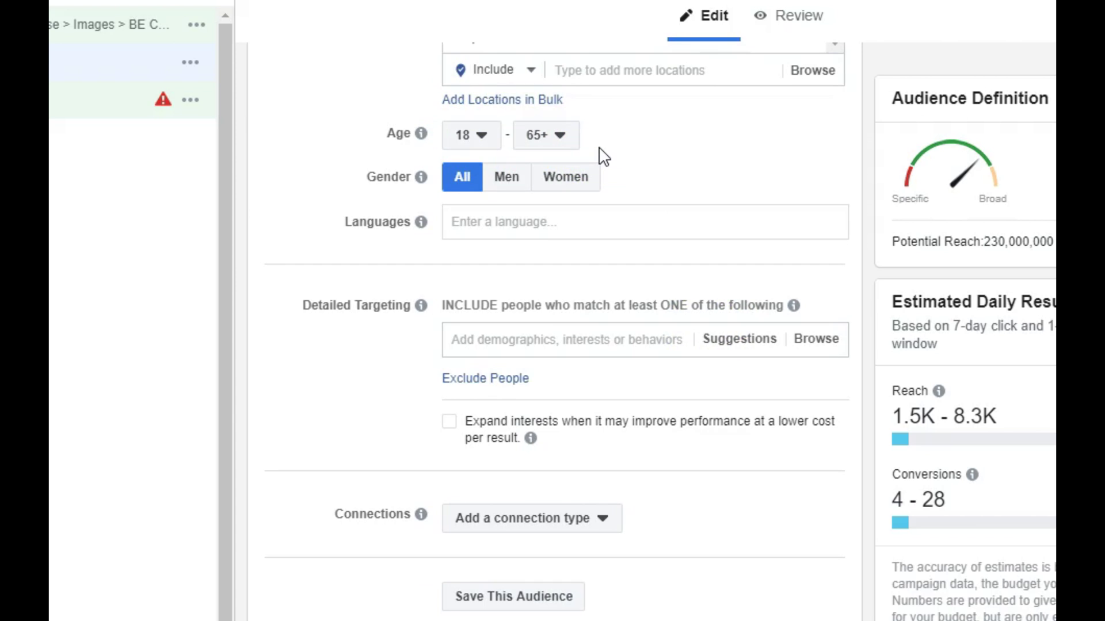
{"action": "scroll", "coordinate": [683, 192], "scroll_direction": "down", "scroll_amount": 4}
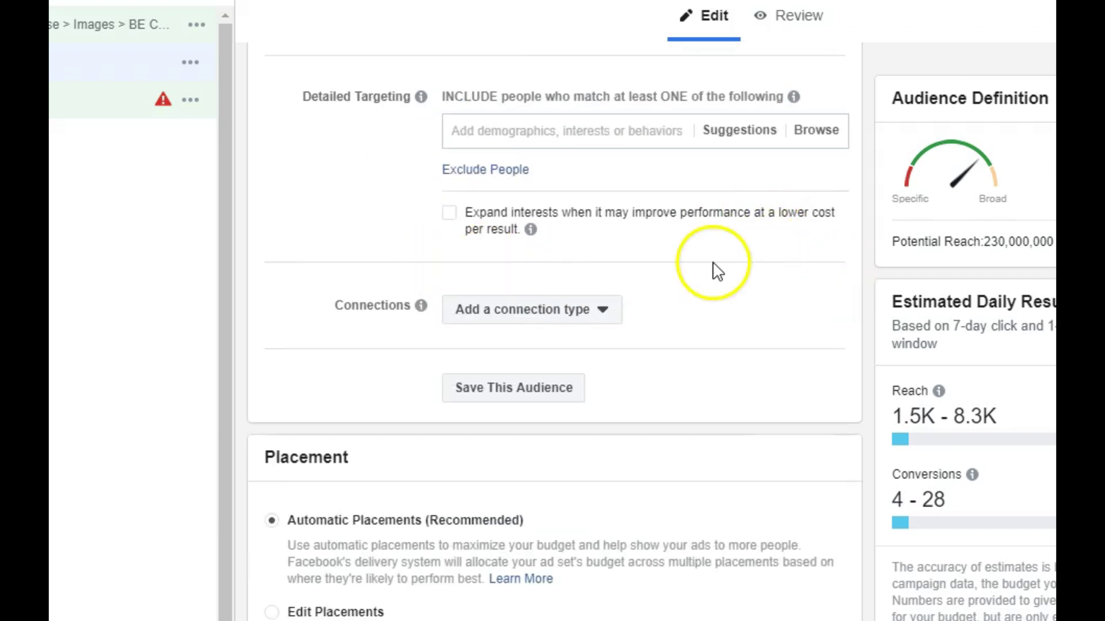
Add the interest Frank Kern to the ad set's detailed targeting.
{"action": "scroll", "coordinate": [547, 215], "scroll_direction": "up", "scroll_amount": 2}
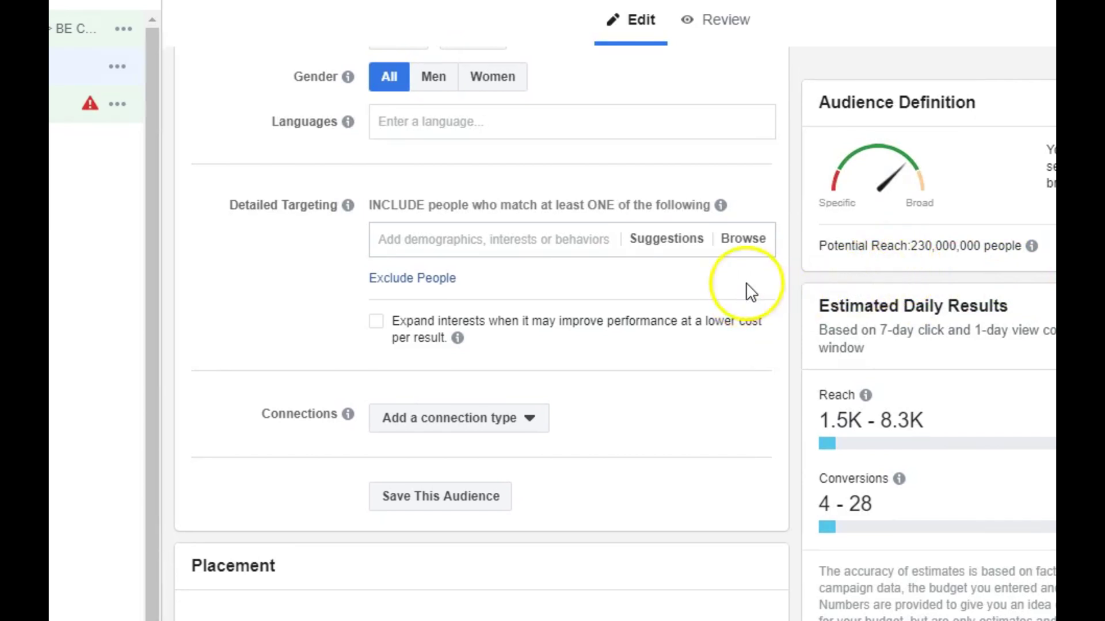
{"action": "left_click", "coordinate": [535, 467]}
{"action": "left_click", "coordinate": [552, 240]}
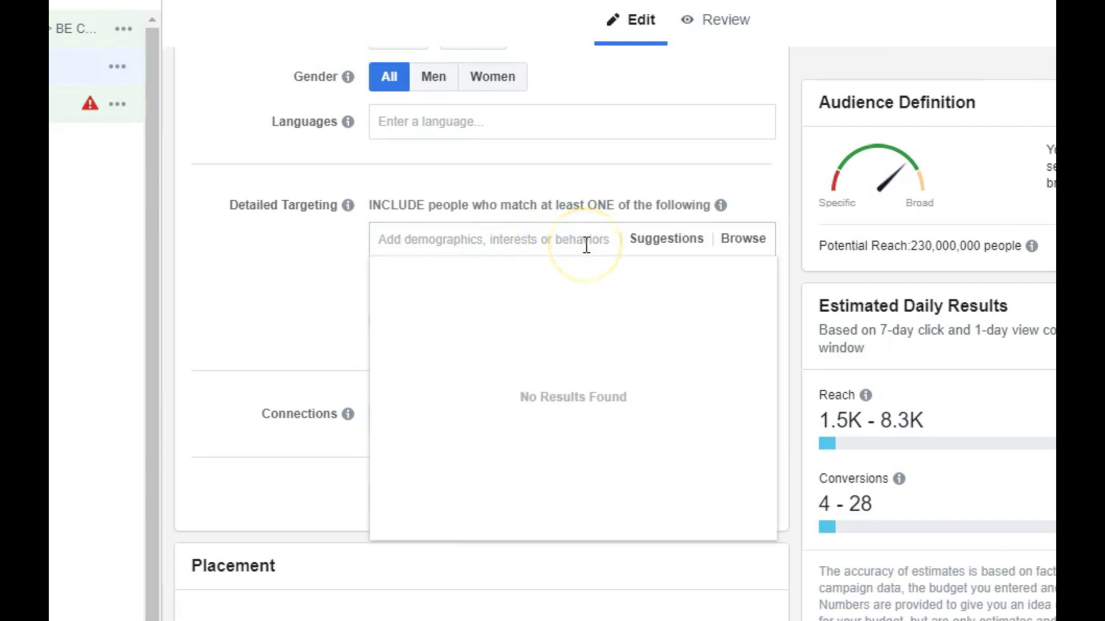
{"action": "type", "text": "frank ker"}
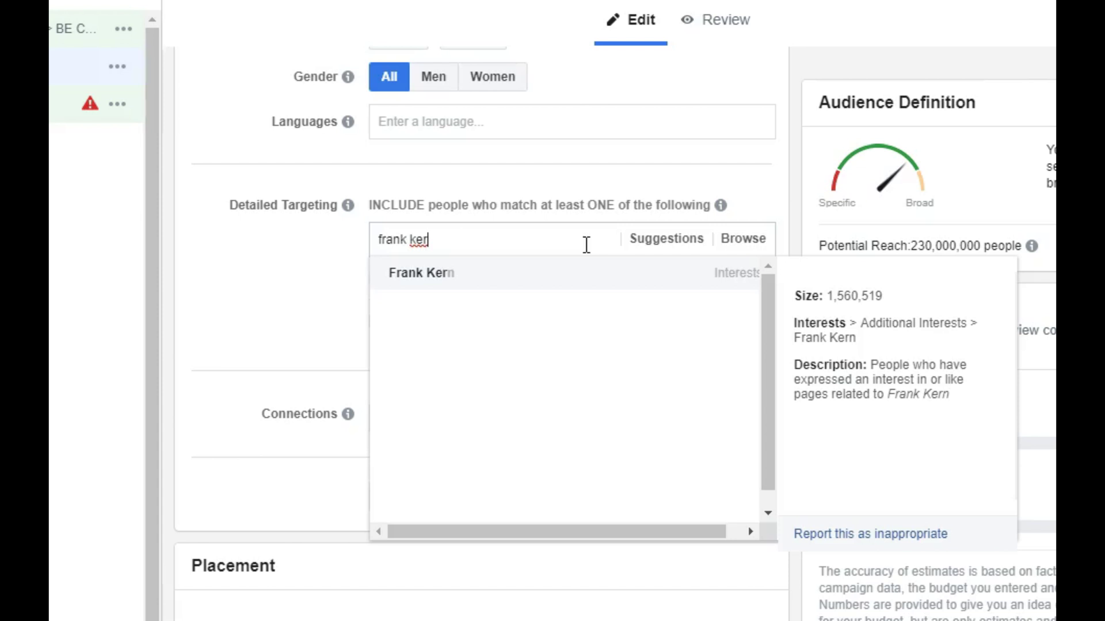
{"action": "left_click", "coordinate": [592, 280]}
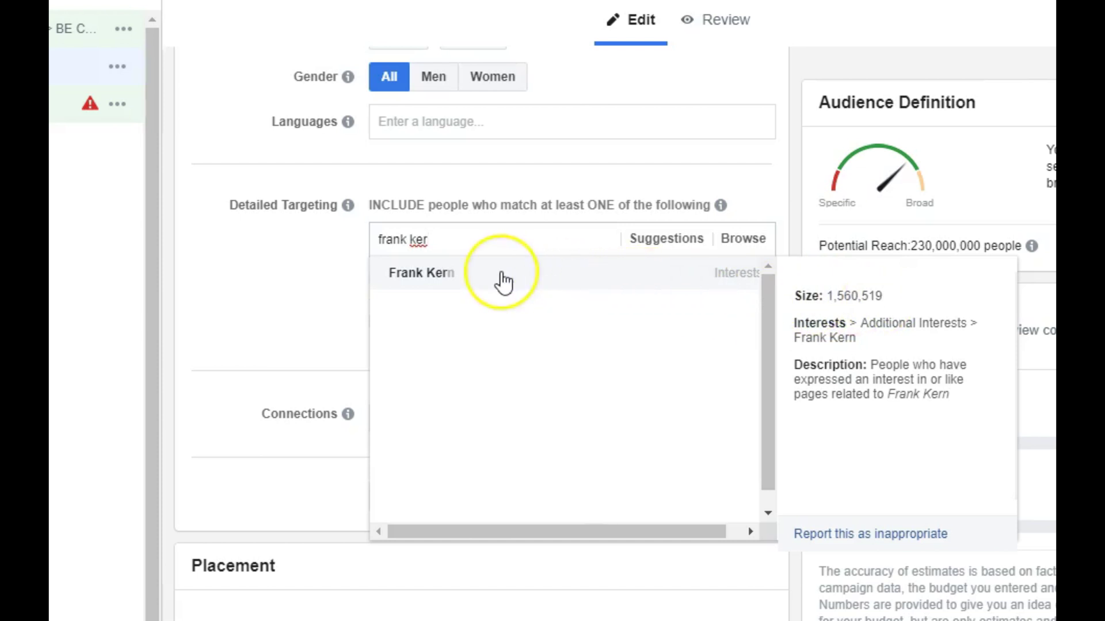
{"action": "left_click", "coordinate": [446, 282]}
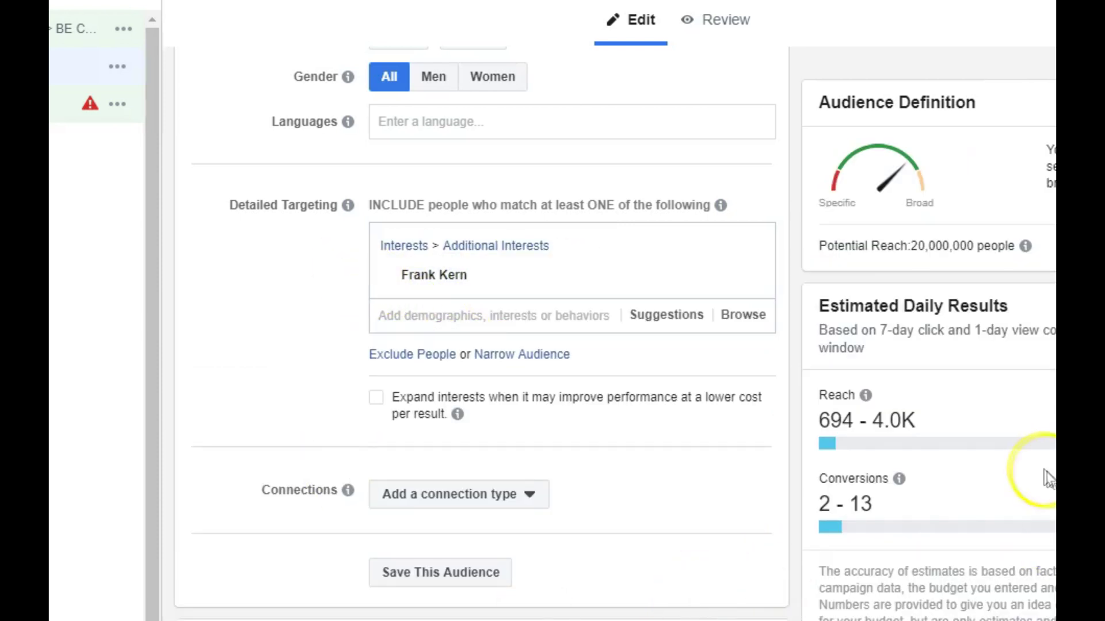
Switch the ad set to edited placements and deselect the Audience Network and Messenger platforms.
{"action": "scroll", "coordinate": [900, 406], "scroll_direction": "down", "scroll_amount": 8}
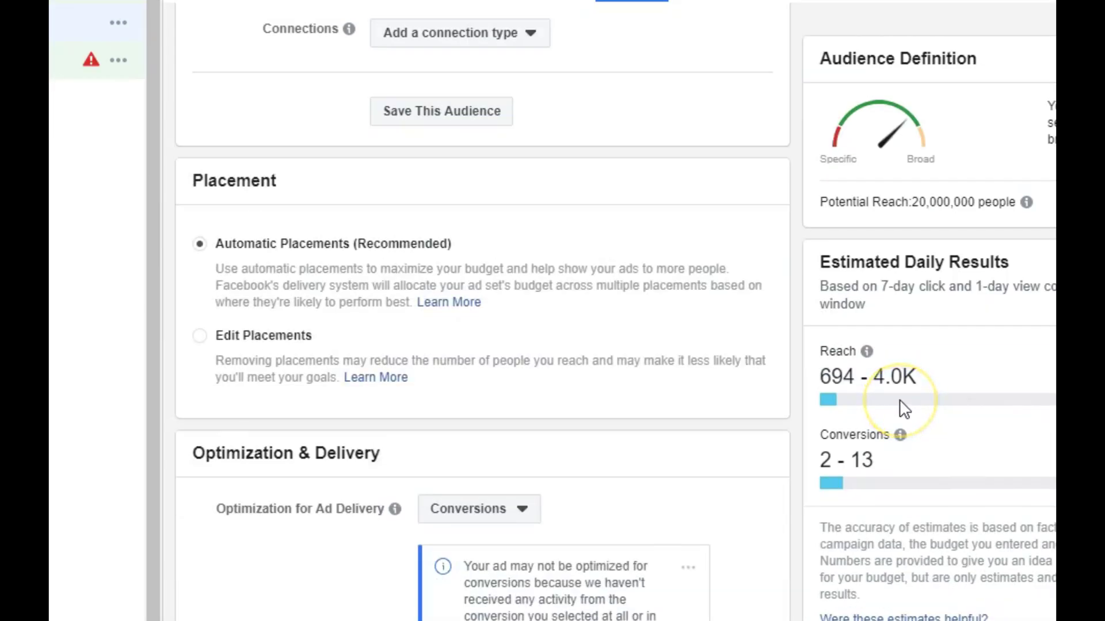
{"action": "scroll", "coordinate": [900, 406], "scroll_direction": "up", "scroll_amount": 4}
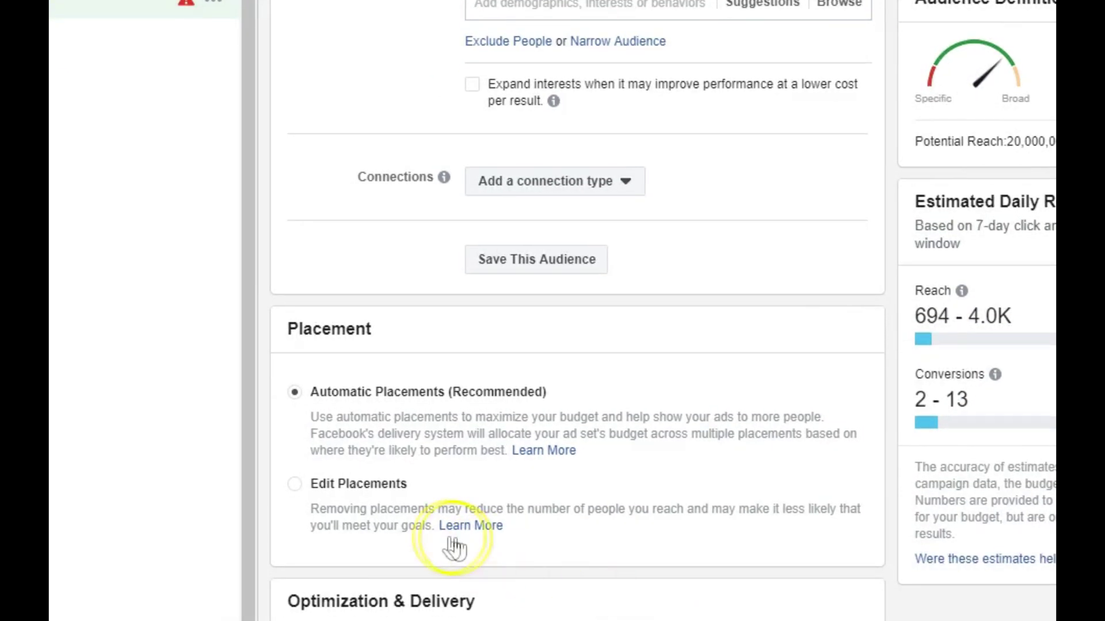
{"action": "left_click", "coordinate": [296, 488]}
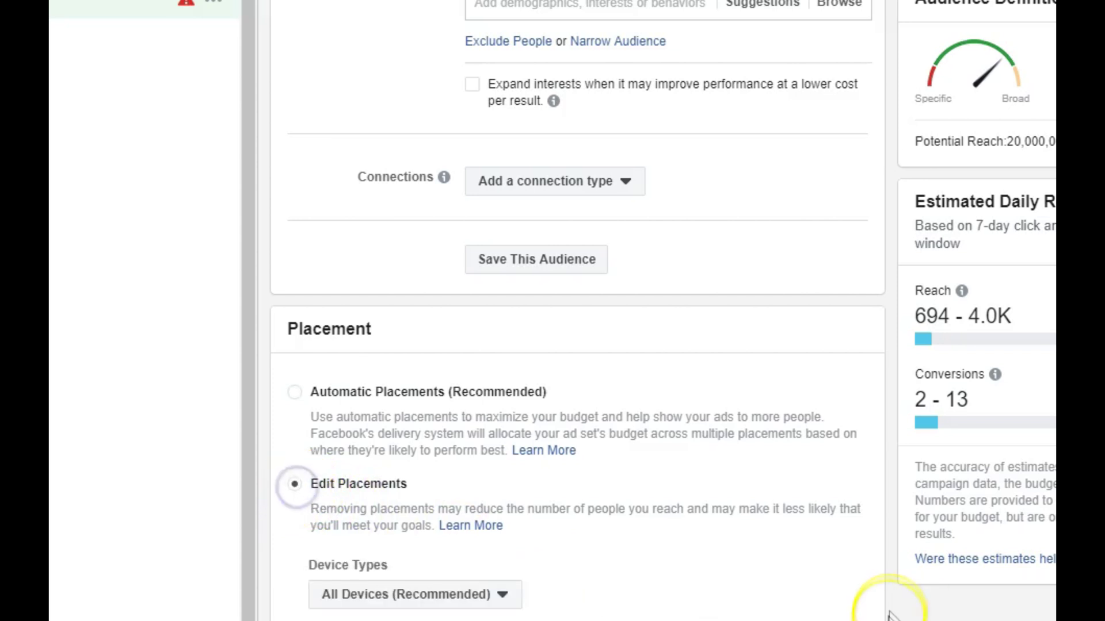
{"action": "scroll", "coordinate": [899, 577], "scroll_direction": "down", "scroll_amount": 10}
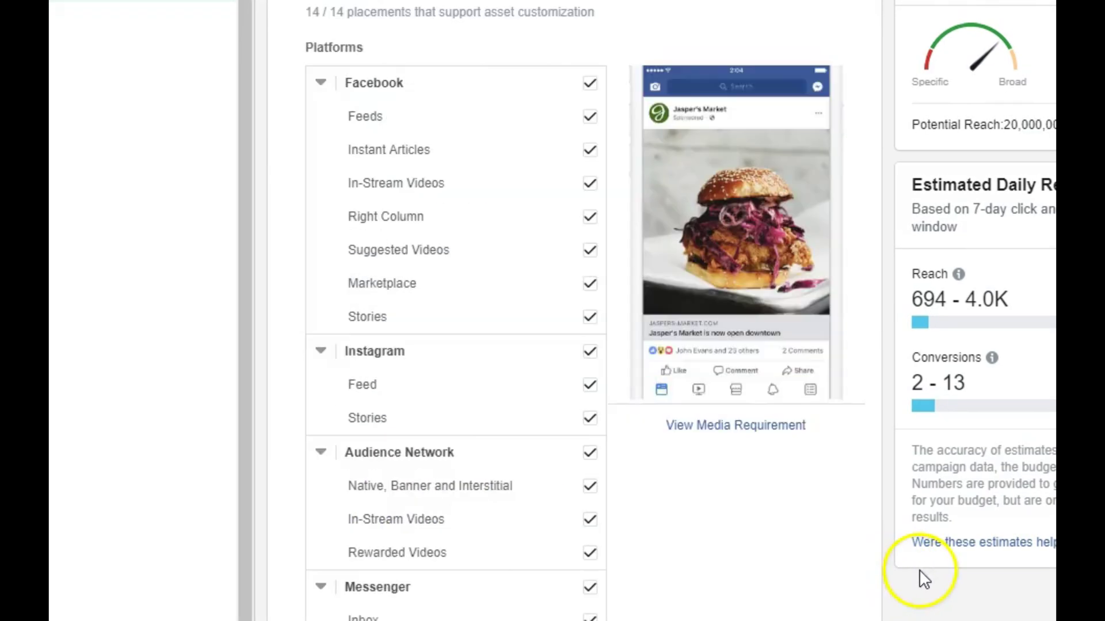
{"action": "left_click", "coordinate": [591, 455]}
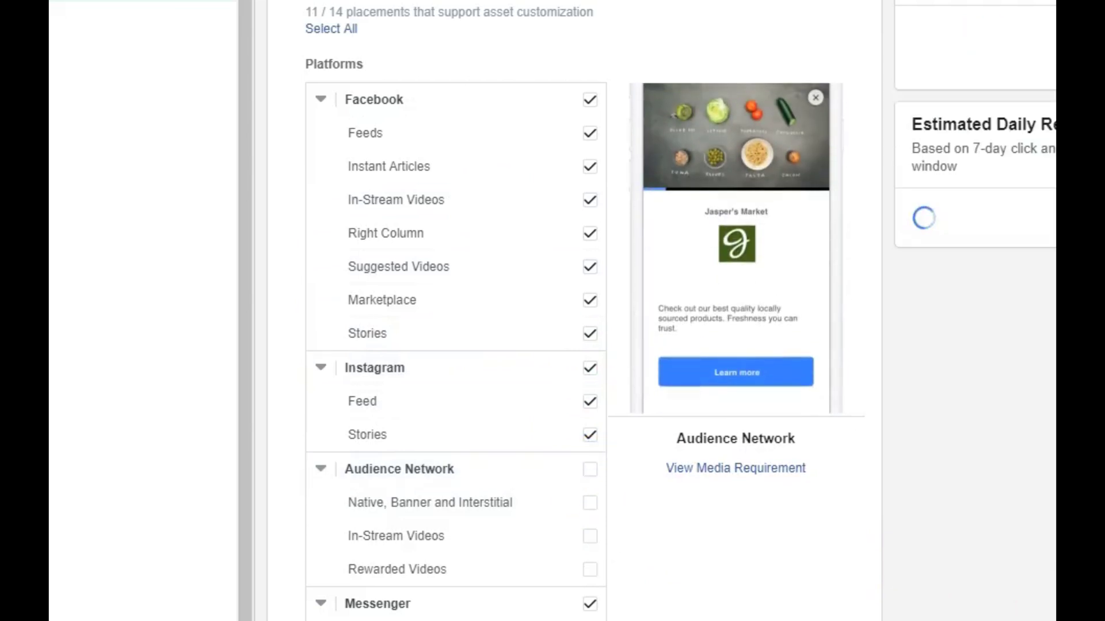
{"action": "left_click", "coordinate": [597, 589]}
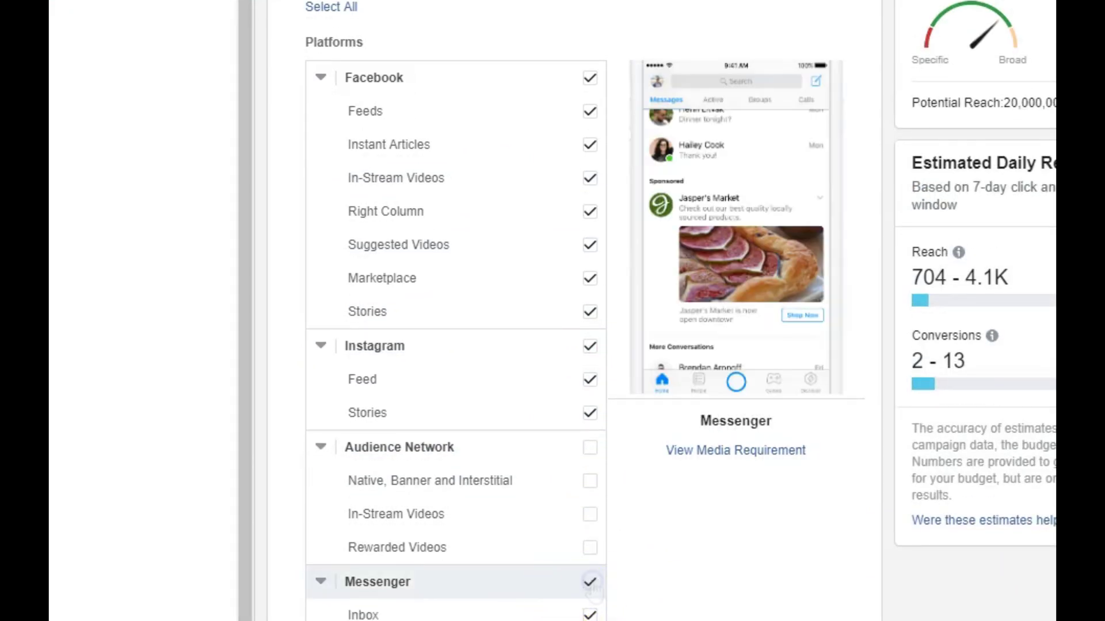
{"action": "scroll", "coordinate": [693, 507], "scroll_direction": "down", "scroll_amount": 10}
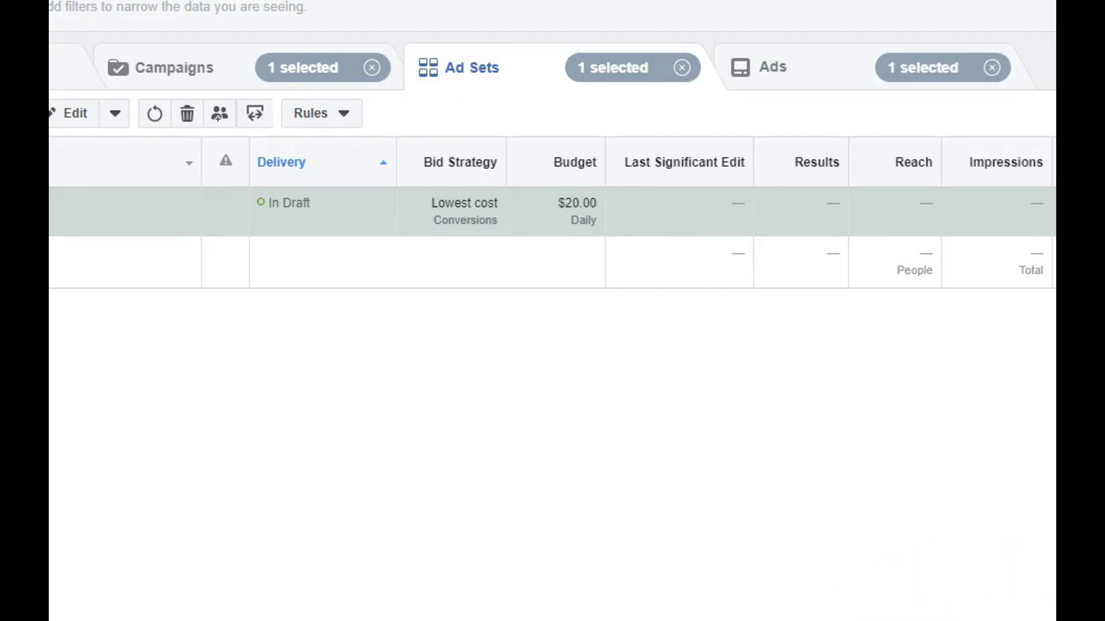
Open the untitled ad in the ad set for editing, without publishing the draft items.
{"action": "left_click", "coordinate": [120, 229]}
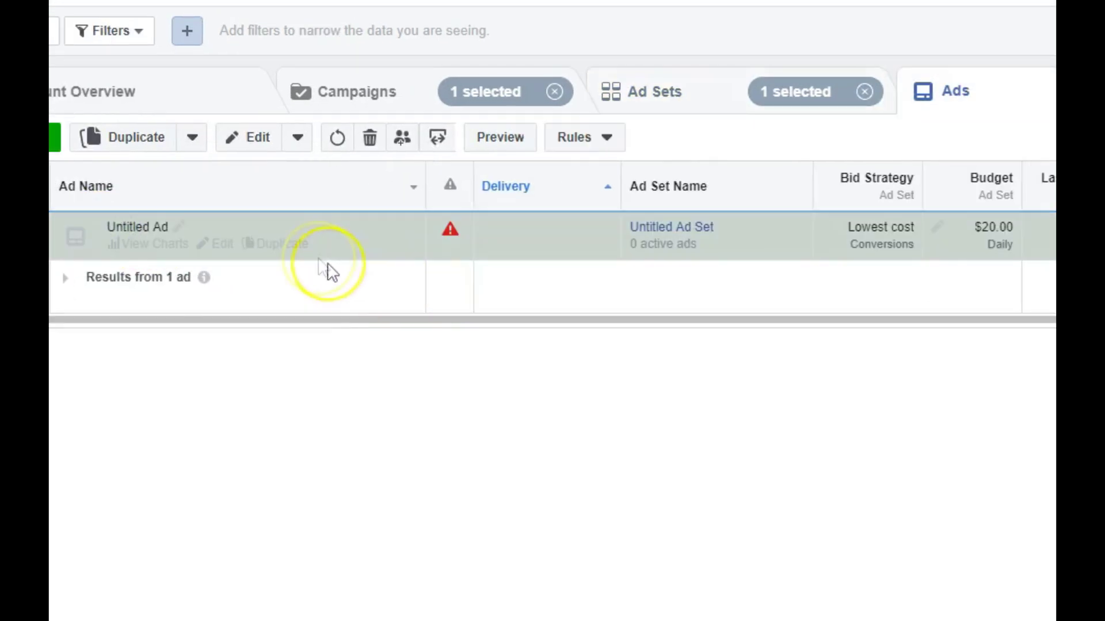
{"action": "left_click", "coordinate": [222, 243]}
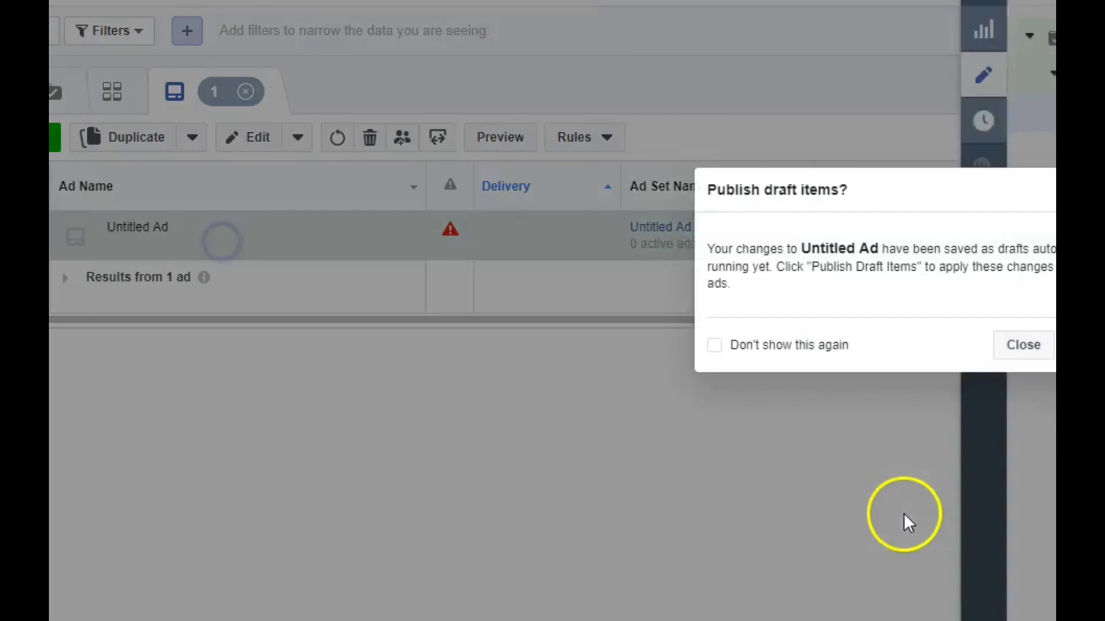
{"action": "left_click", "coordinate": [994, 347]}
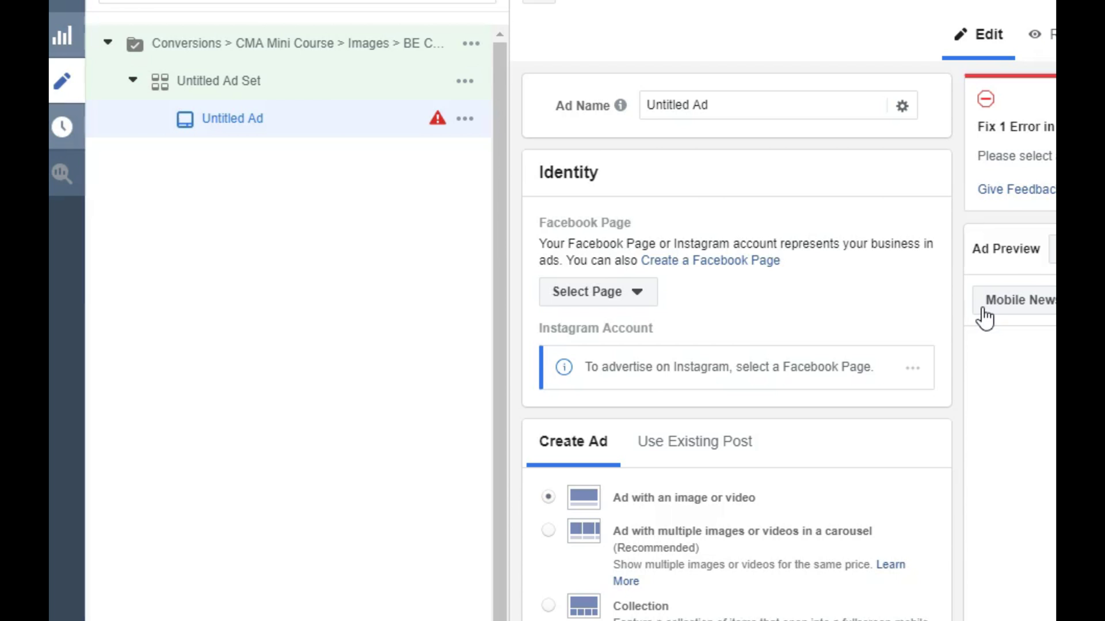
Choose mepinkshirt.jpg from the account's image assets as the single image for the ad.
{"action": "scroll", "coordinate": [984, 316], "scroll_direction": "down", "scroll_amount": 5}
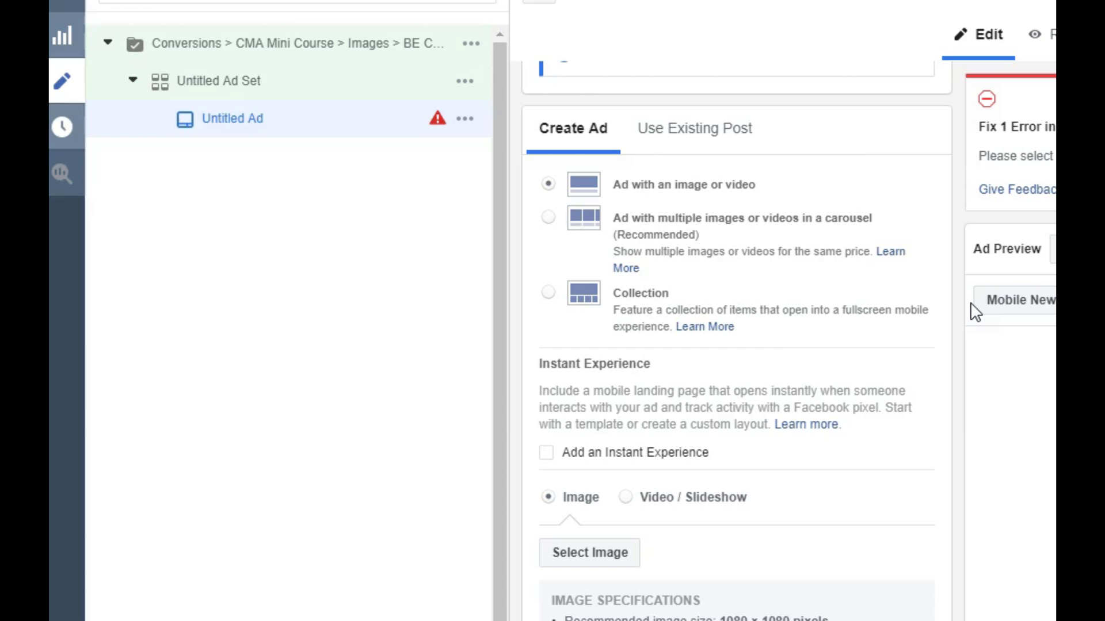
{"action": "left_click", "coordinate": [966, 316]}
{"action": "scroll", "coordinate": [944, 506], "scroll_direction": "down", "scroll_amount": 4}
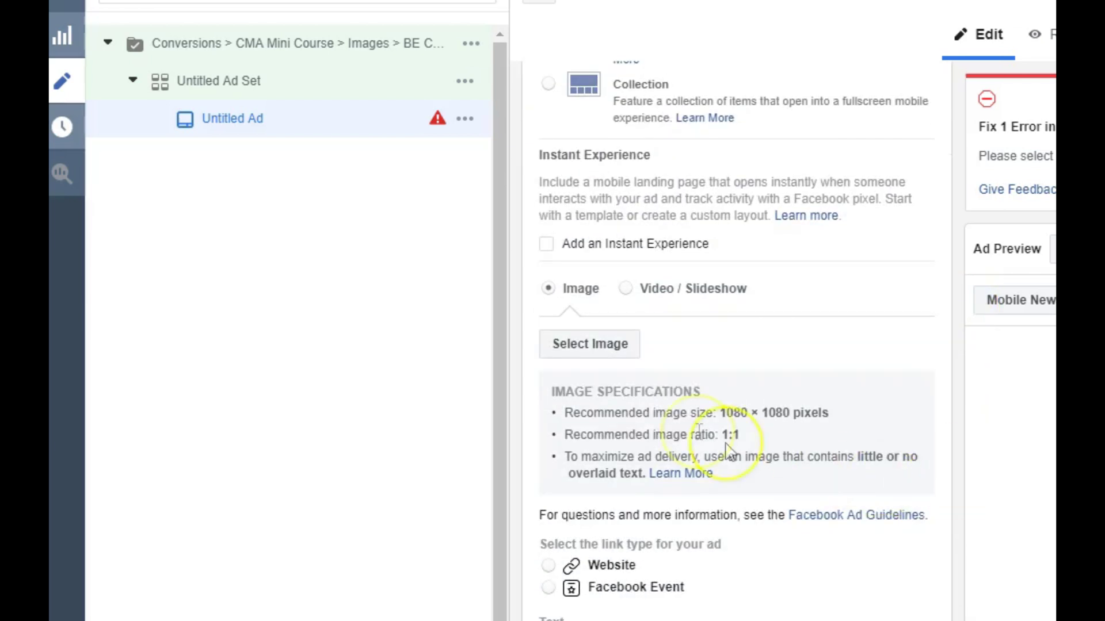
{"action": "left_click", "coordinate": [562, 346]}
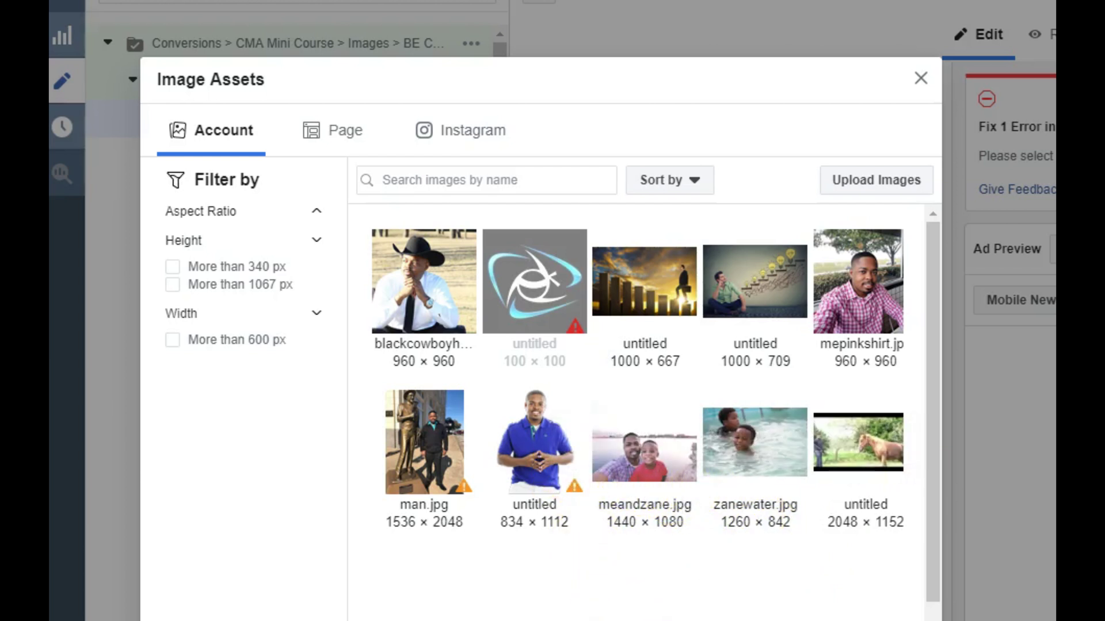
{"action": "left_click", "coordinate": [850, 394]}
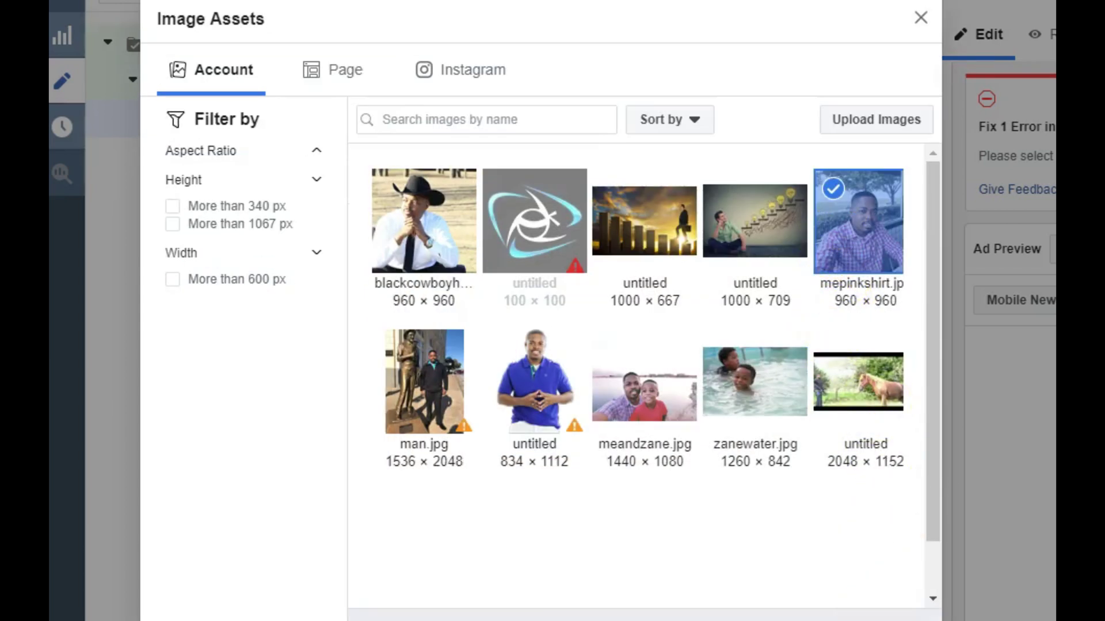
{"action": "left_click", "coordinate": [918, 619]}
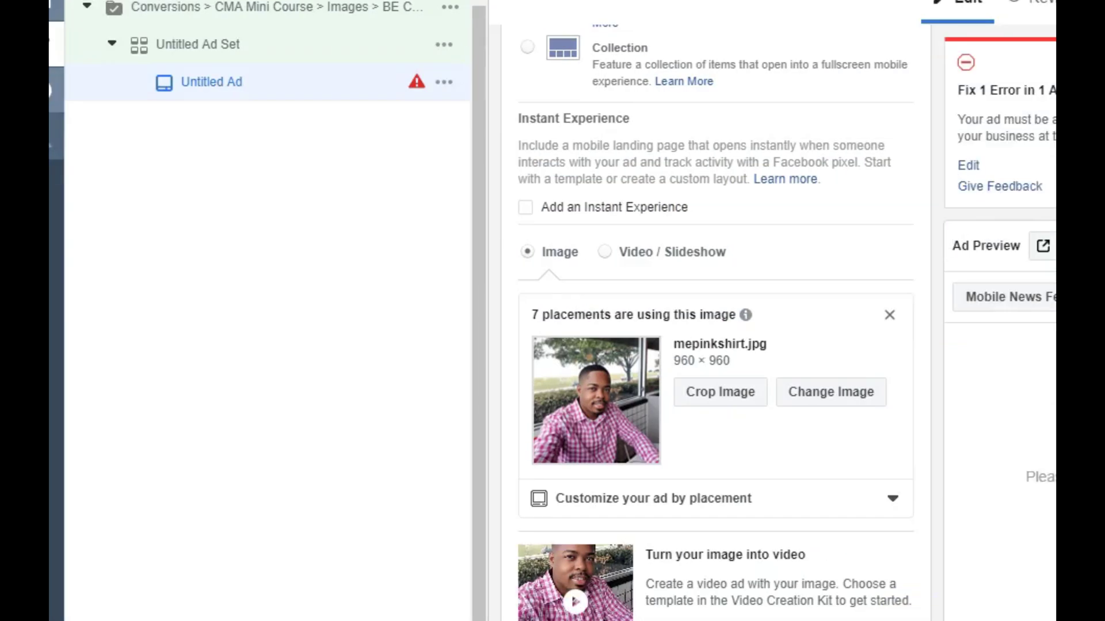
Set the ad preview to Desktop News Feed and select Ad Ninja Pro as the ad's Facebook Page.
{"action": "left_click", "coordinate": [986, 296]}
{"action": "left_click", "coordinate": [1014, 422]}
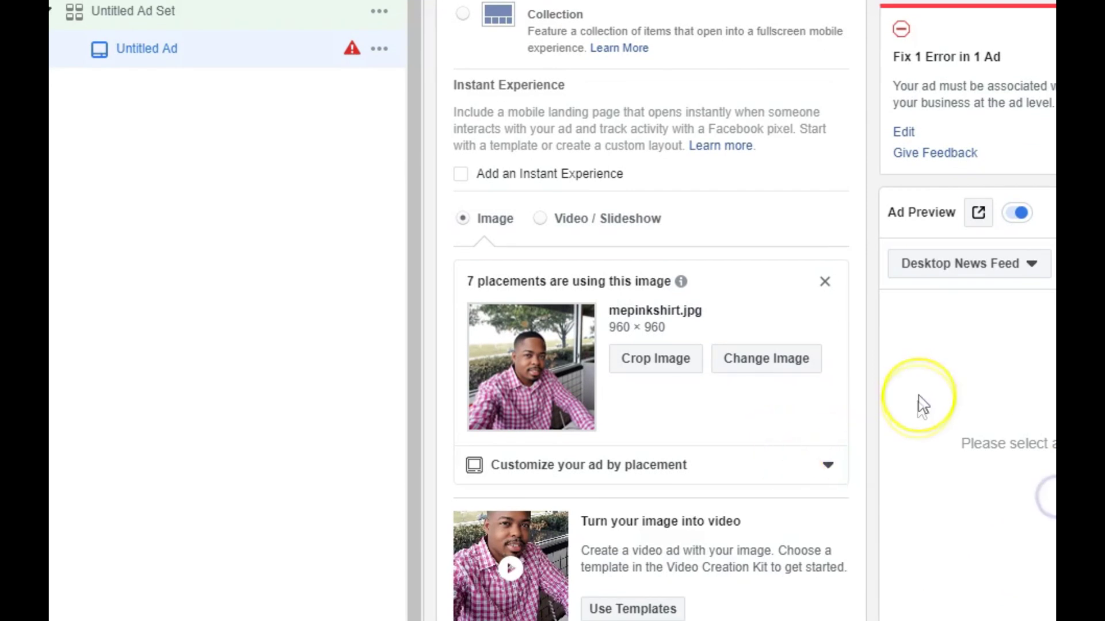
{"action": "scroll", "coordinate": [880, 487], "scroll_direction": "up", "scroll_amount": 5}
{"action": "scroll", "coordinate": [636, 320], "scroll_direction": "up", "scroll_amount": 3}
{"action": "left_click", "coordinate": [506, 219]}
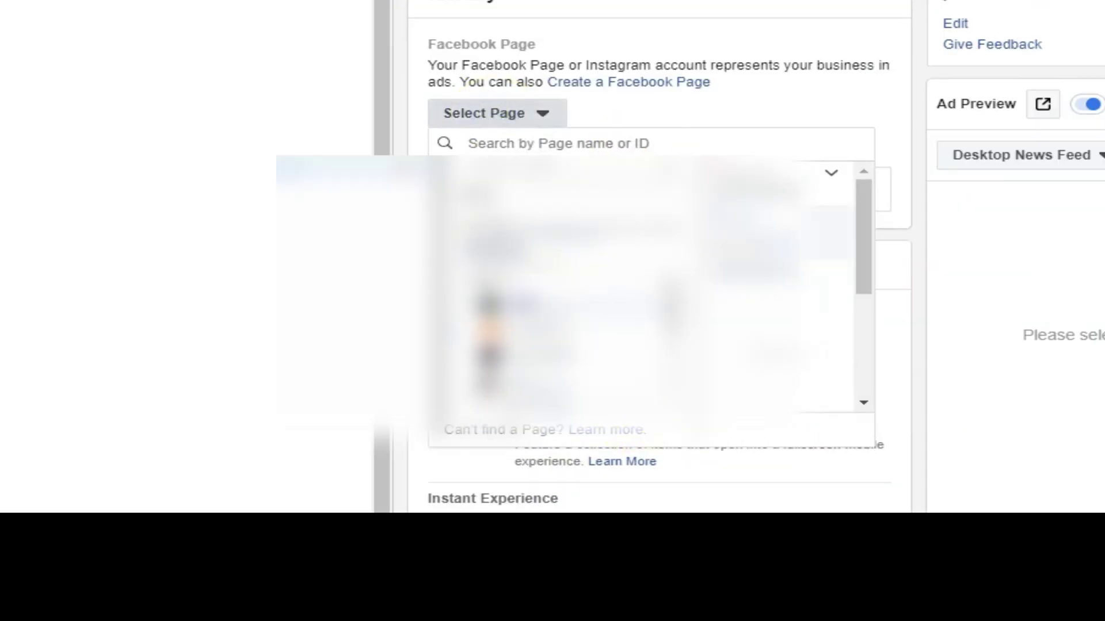
{"action": "left_click", "coordinate": [525, 303]}
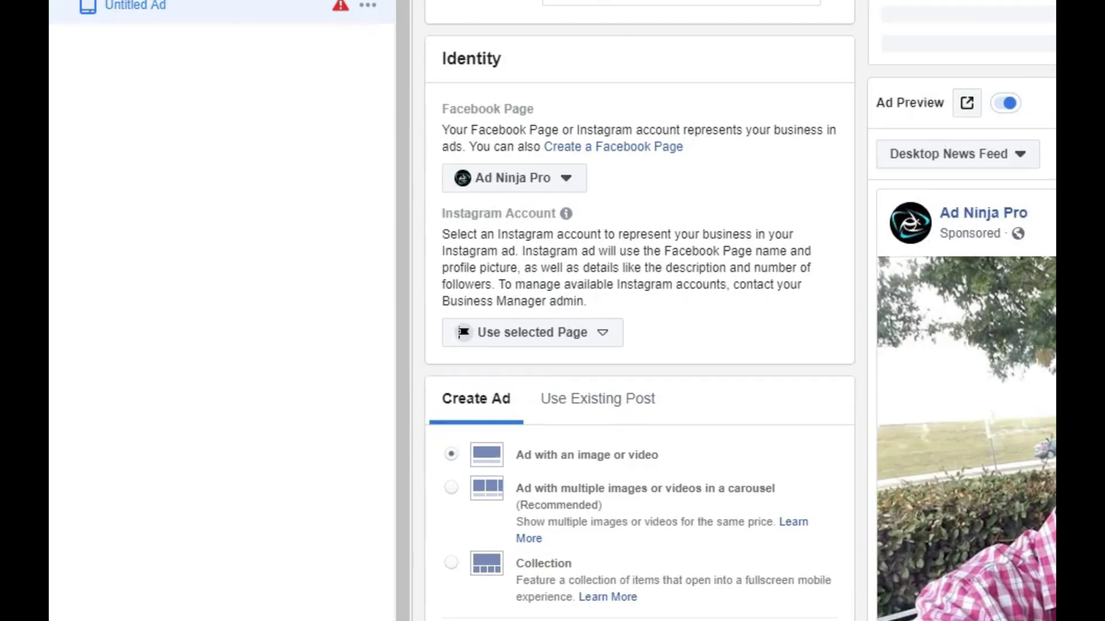
{"action": "scroll", "coordinate": [815, 394], "scroll_direction": "down", "scroll_amount": 5}
{"action": "scroll", "coordinate": [815, 388], "scroll_direction": "down", "scroll_amount": 12}
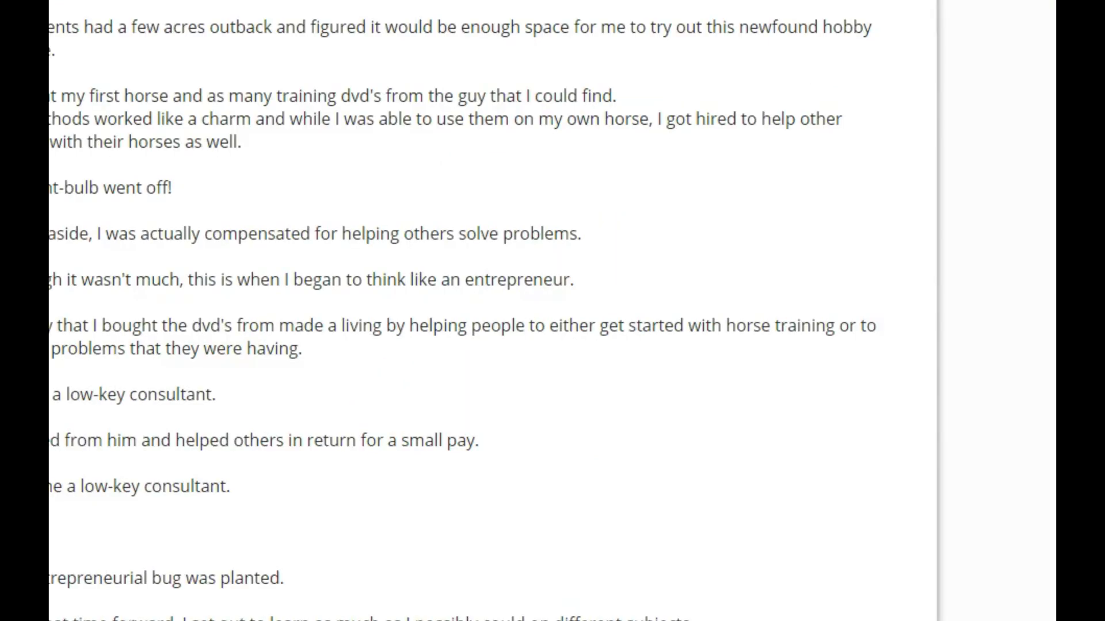
{"action": "right_click", "coordinate": [51, 1]}
{"action": "left_click", "coordinate": [86, 1]}
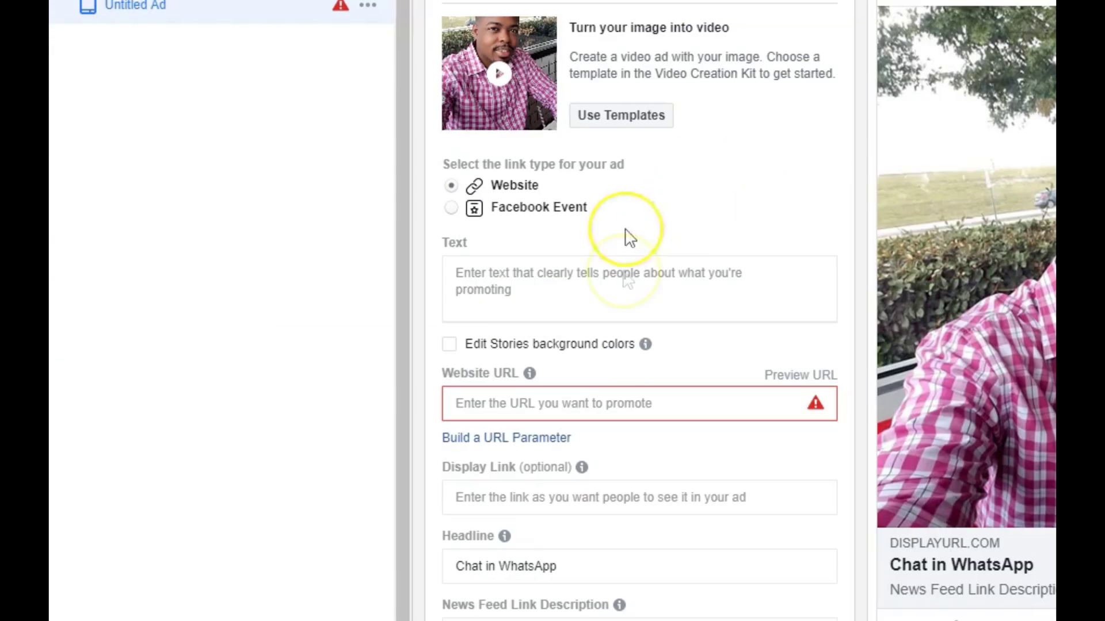
{"action": "left_click", "coordinate": [616, 395]}
{"action": "right_click", "coordinate": [614, 402]}
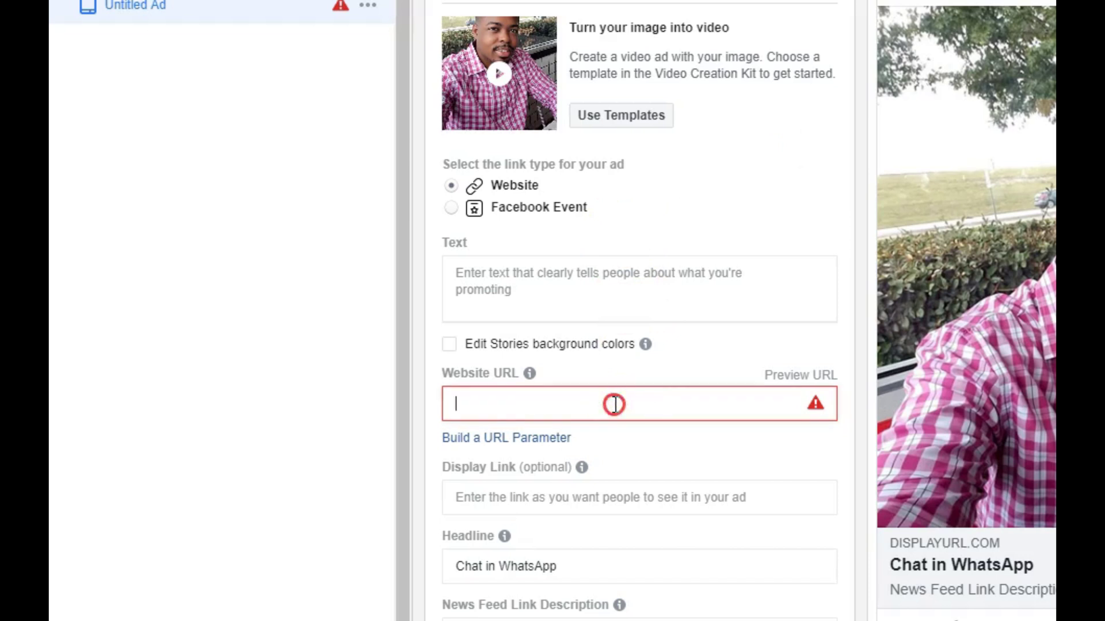
{"action": "left_click", "coordinate": [661, 566]}
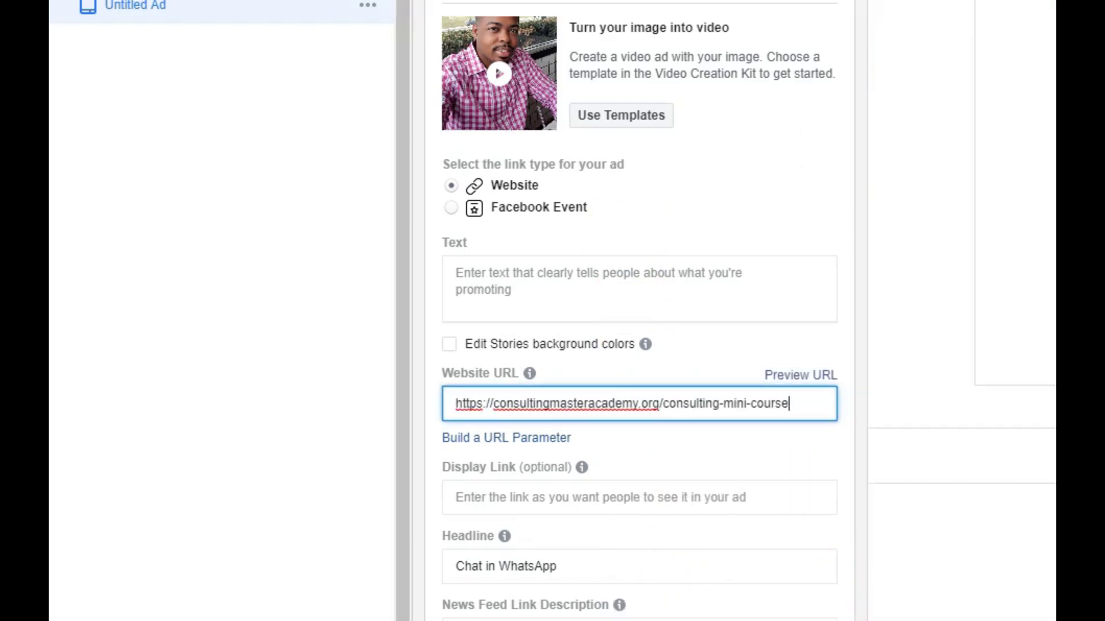
Replace the ad's headline with "How I Grew A 7 Figure Consulting Business", including the quotation marks.
{"action": "left_click", "coordinate": [716, 528]}
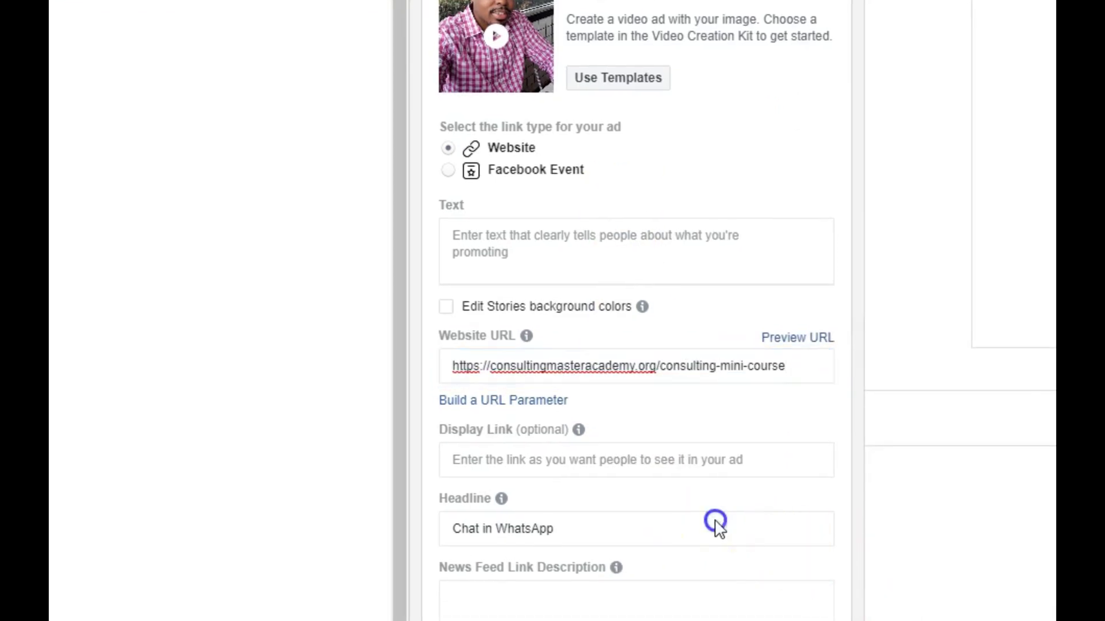
{"action": "triple_click", "coordinate": [711, 537]}
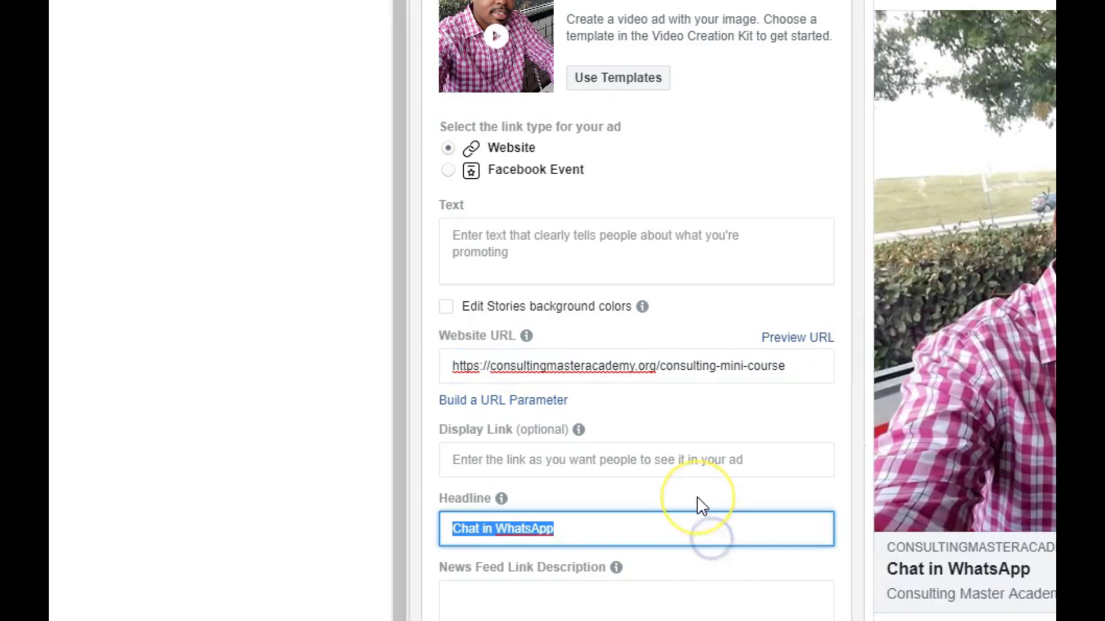
{"action": "key", "text": "BackSpace"}
{"action": "left_click", "coordinate": [701, 506]}
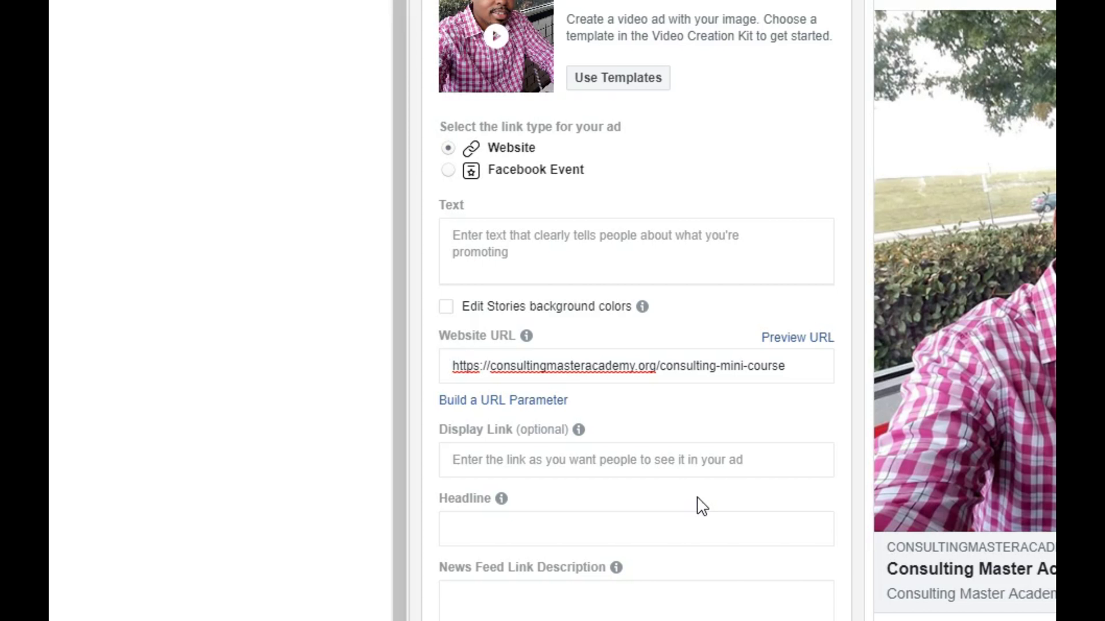
{"action": "left_click", "coordinate": [573, 528]}
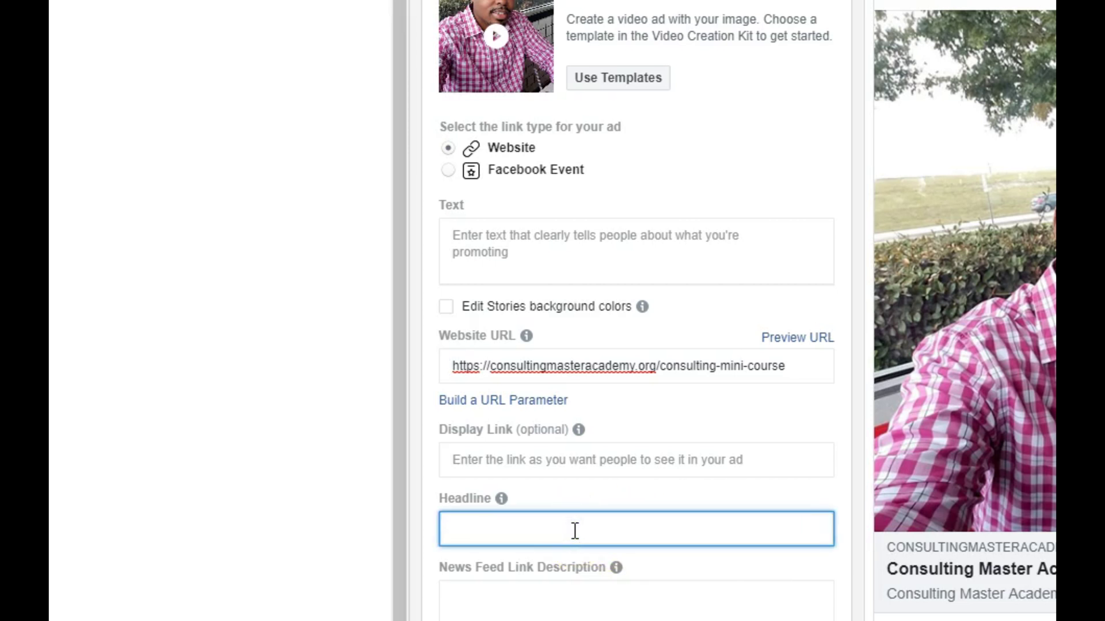
{"action": "type", "text": "\"How I Grew A 7 Figure"}
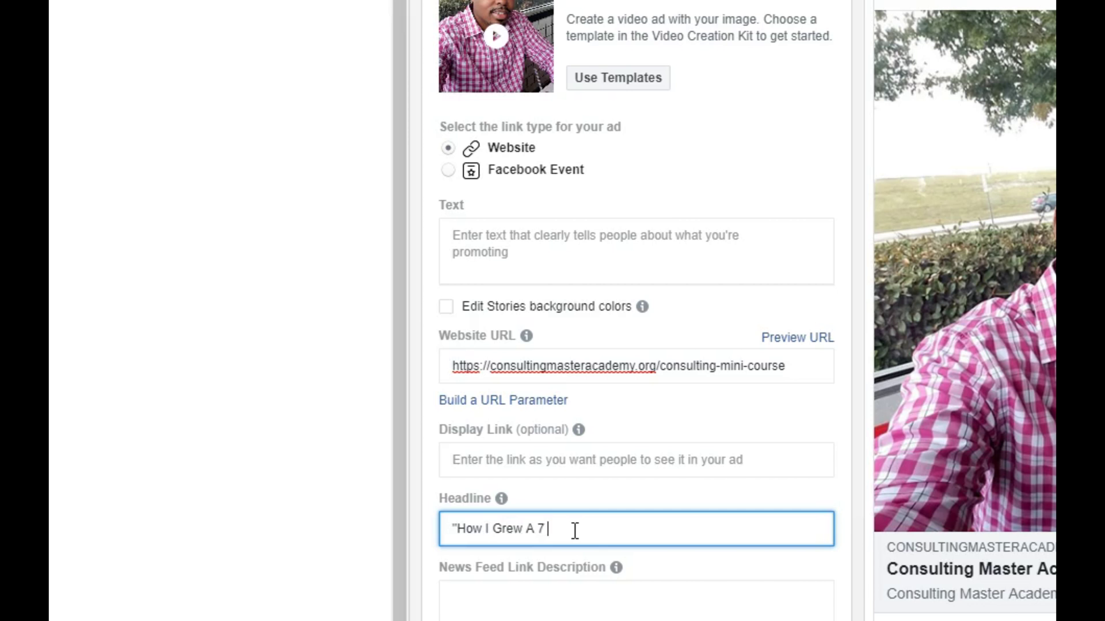
{"action": "type", "text": "sulting Business"}
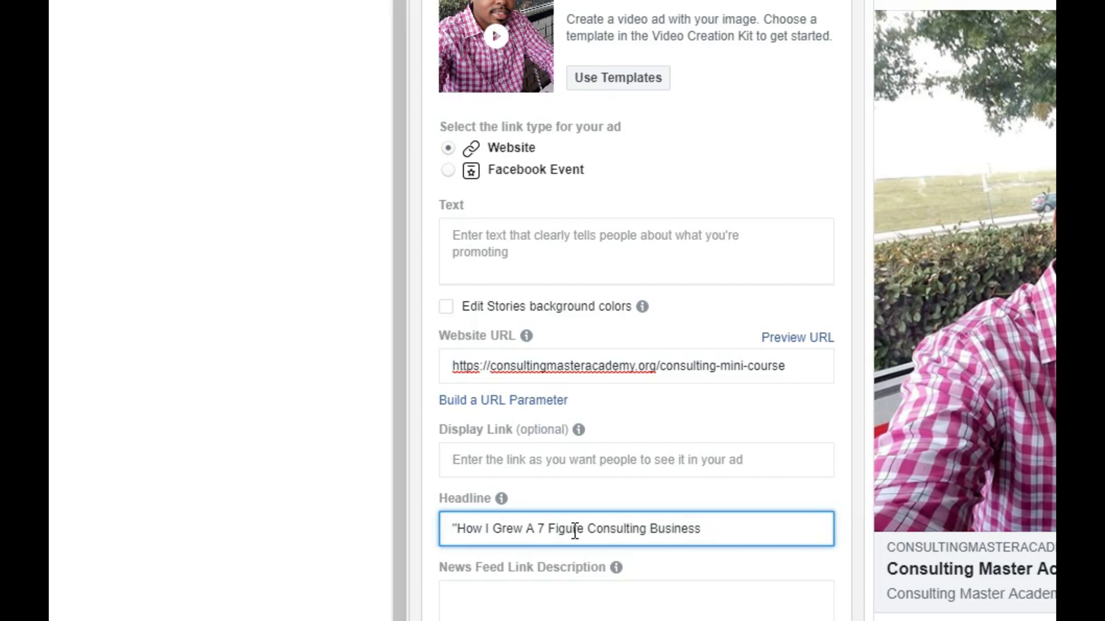
{"action": "type", "text": "\""}
Paste the long story beginning "Growing up, I always wanted to learn as much as I possibly could.." as the ad's text and look through it.
{"action": "scroll", "coordinate": [676, 460], "scroll_direction": "down", "scroll_amount": 1}
{"action": "scroll", "coordinate": [676, 460], "scroll_direction": "down", "scroll_amount": 5}
{"action": "scroll", "coordinate": [796, 382], "scroll_direction": "up", "scroll_amount": 5}
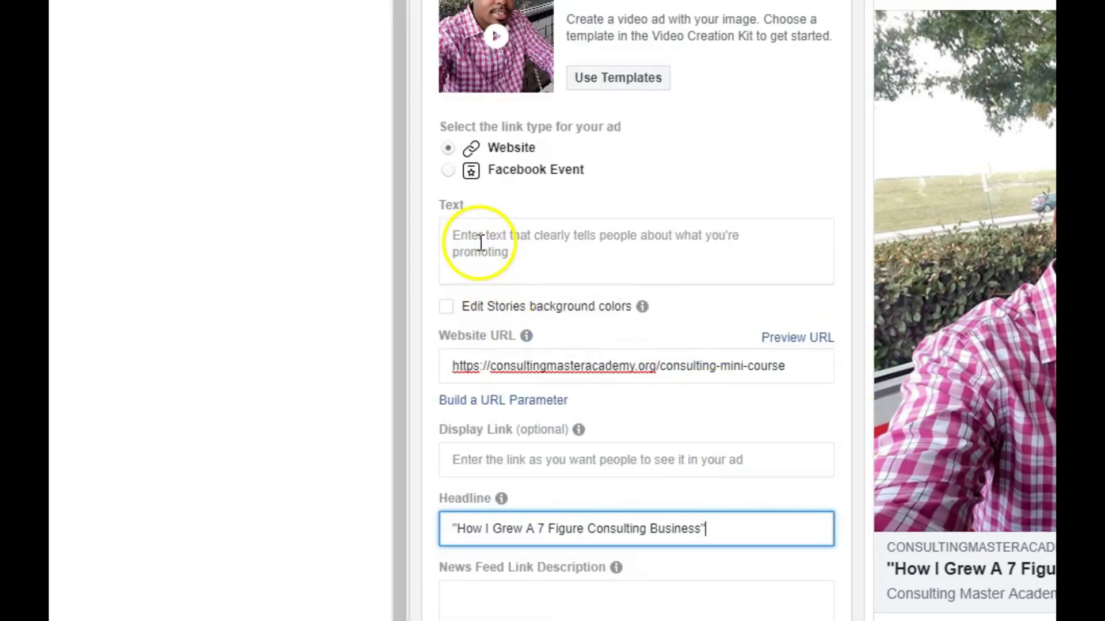
{"action": "left_click", "coordinate": [479, 242]}
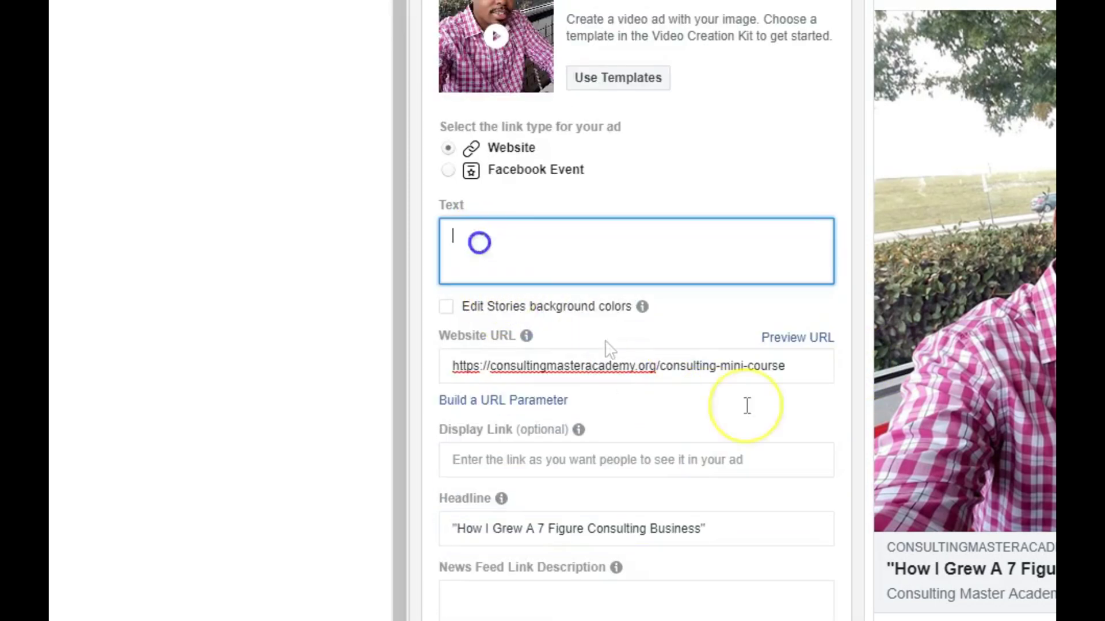
{"action": "left_click", "coordinate": [482, 208]}
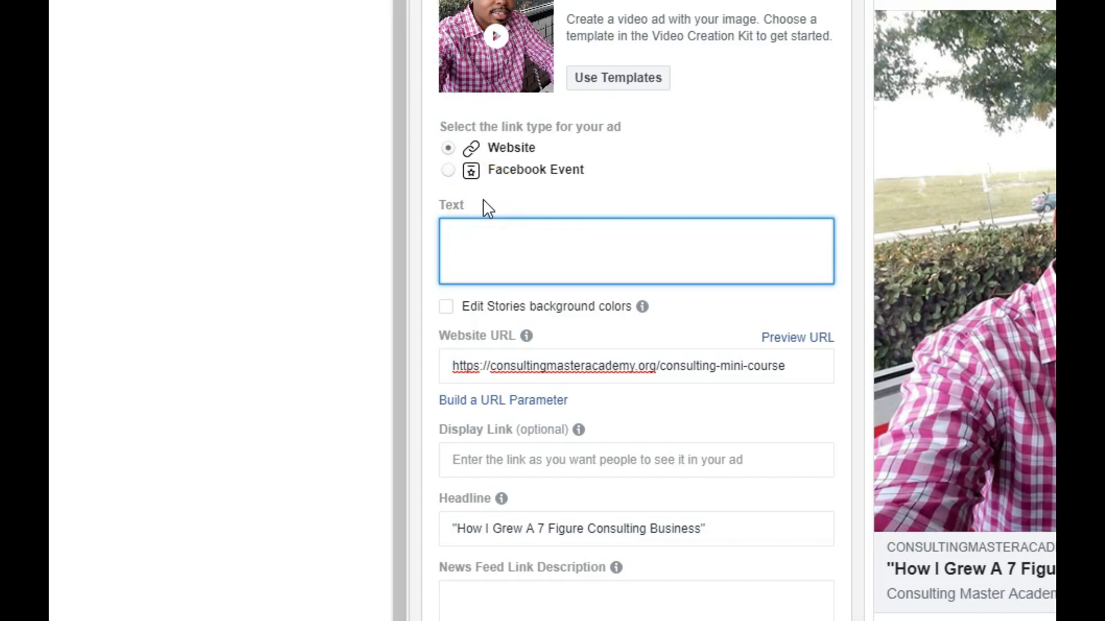
{"action": "left_click", "coordinate": [468, 249]}
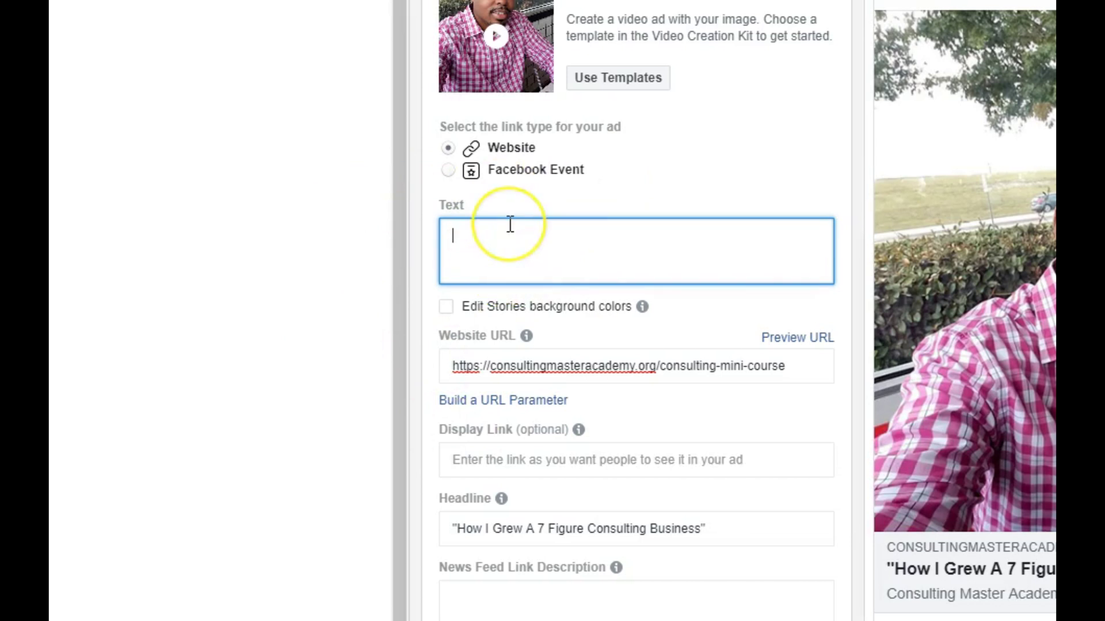
{"action": "key", "text": "ctrl+v"}
{"action": "left_click", "coordinate": [680, 241]}
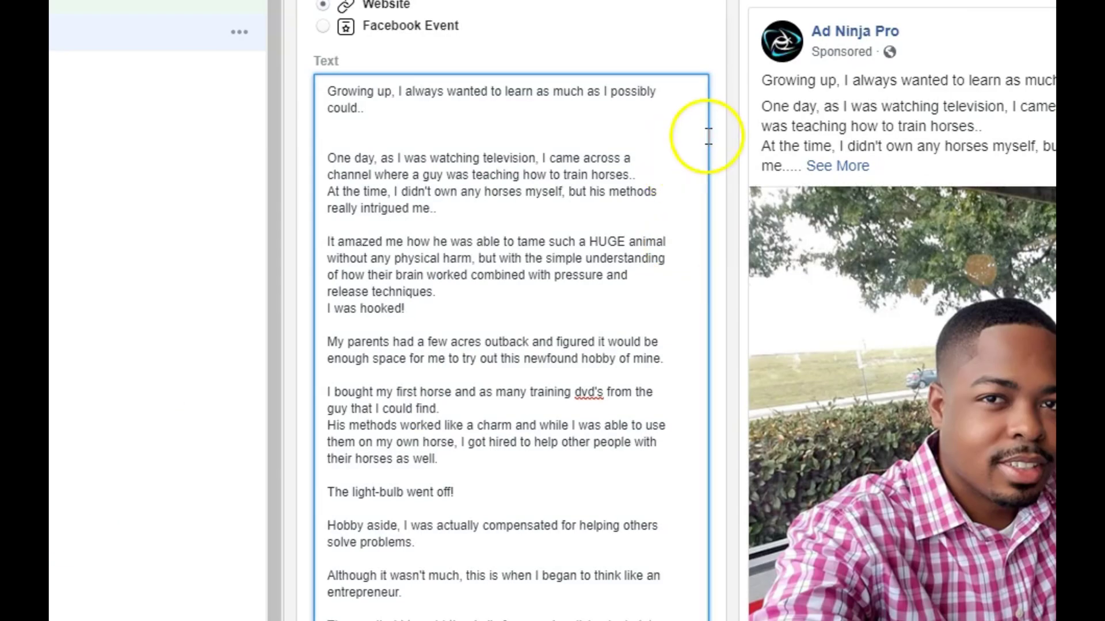
{"action": "left_click", "coordinate": [720, 137]}
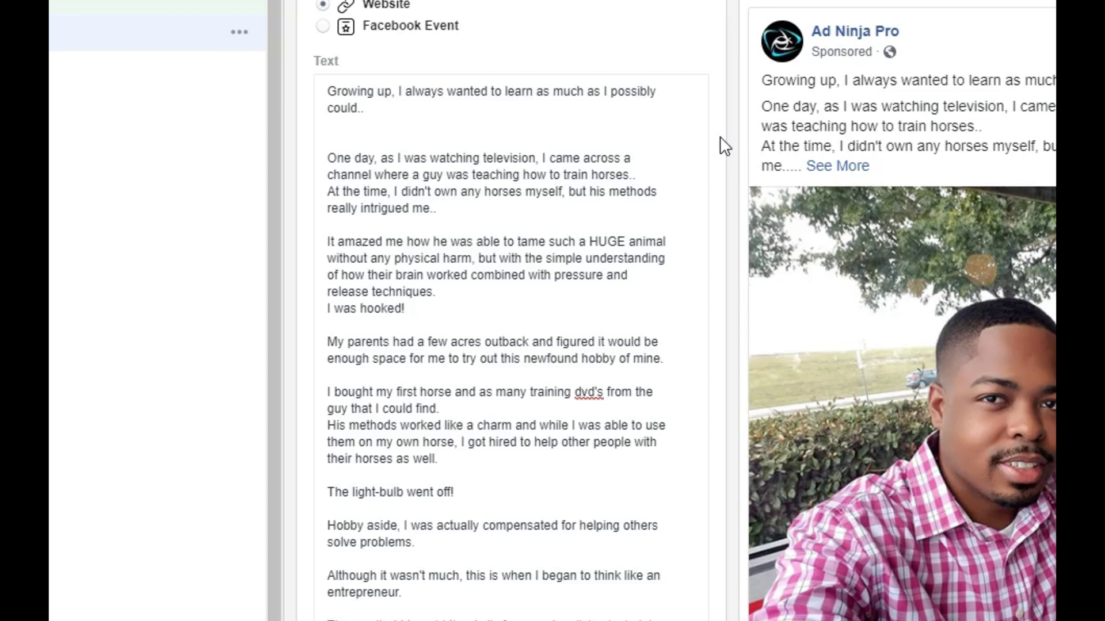
{"action": "scroll", "coordinate": [688, 141], "scroll_direction": "down", "scroll_amount": 4}
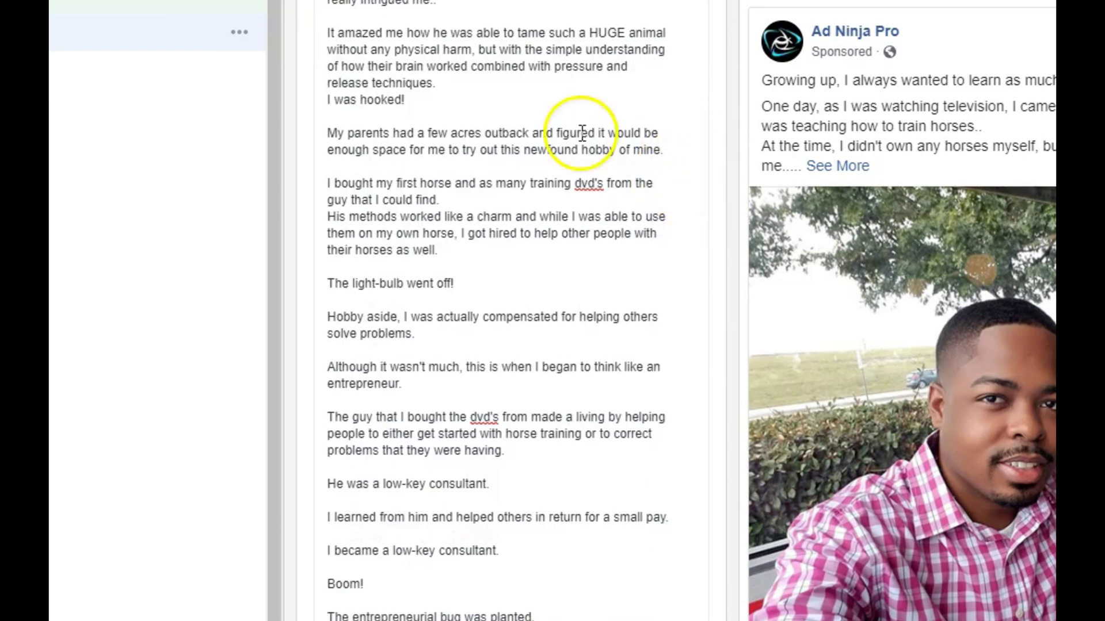
Review the rest of the ad's text down to its closing course link and the ad's remaining settings, and publish the ad.
{"action": "scroll", "coordinate": [582, 133], "scroll_direction": "down", "scroll_amount": 13}
{"action": "scroll", "coordinate": [578, 172], "scroll_direction": "down", "scroll_amount": 6}
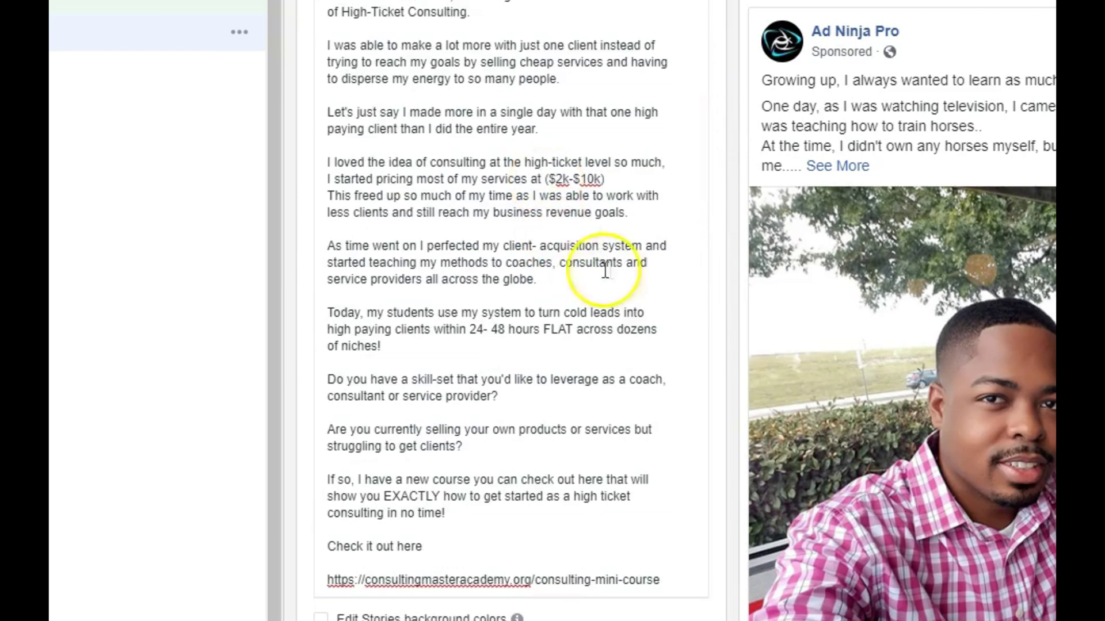
{"action": "left_click_drag", "start_coordinate": [329, 577], "coordinate": [662, 584]}
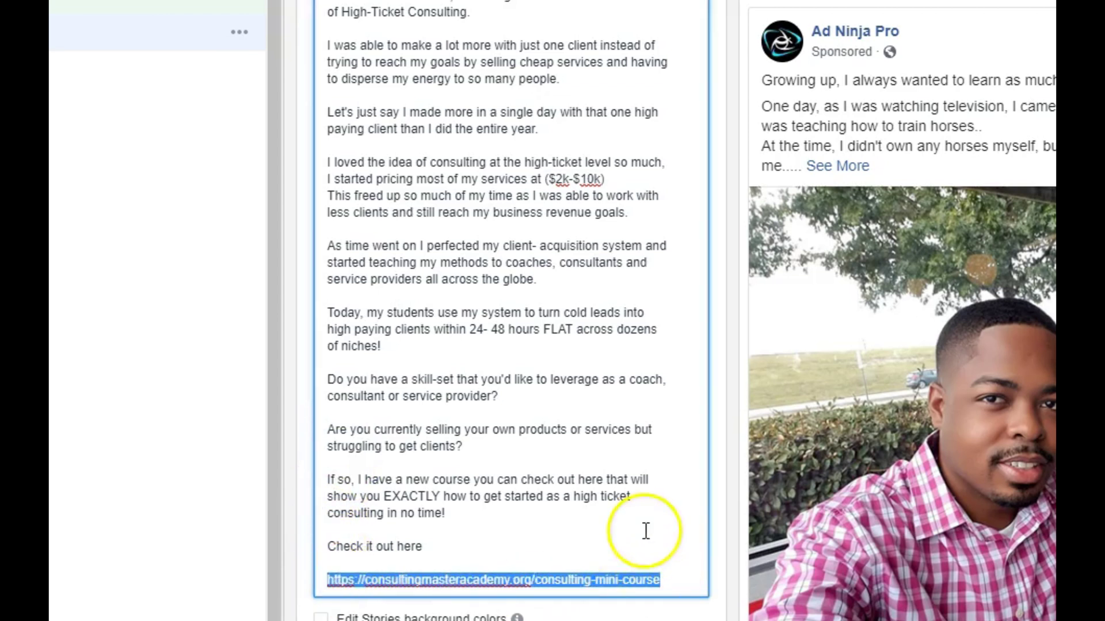
{"action": "left_click", "coordinate": [726, 256]}
{"action": "scroll", "coordinate": [722, 250], "scroll_direction": "down", "scroll_amount": 9}
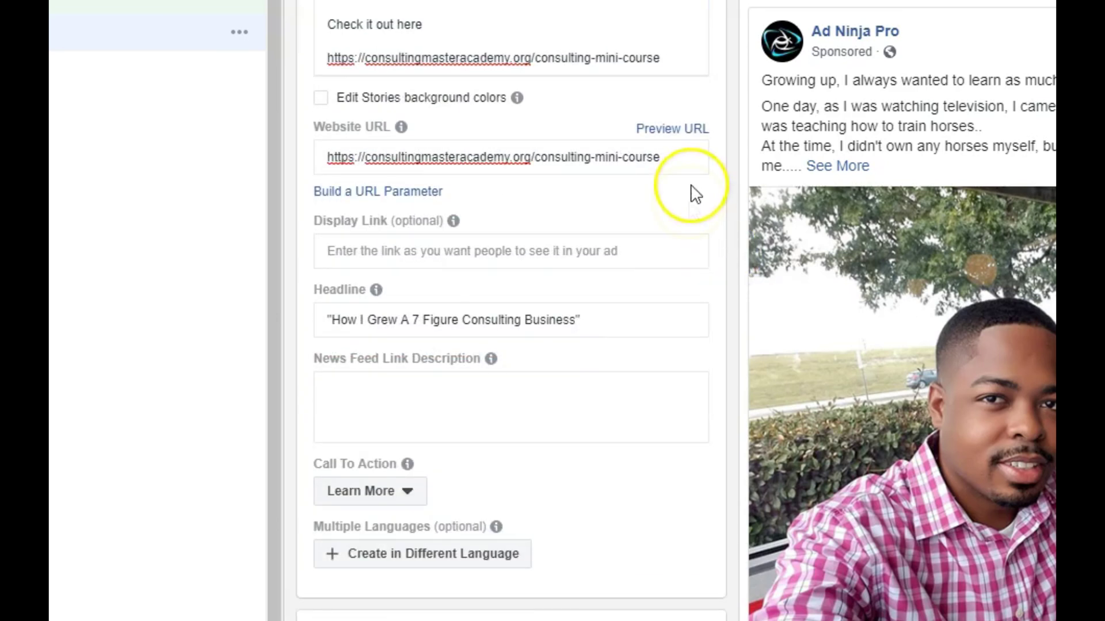
{"action": "scroll", "coordinate": [719, 266], "scroll_direction": "down", "scroll_amount": 5}
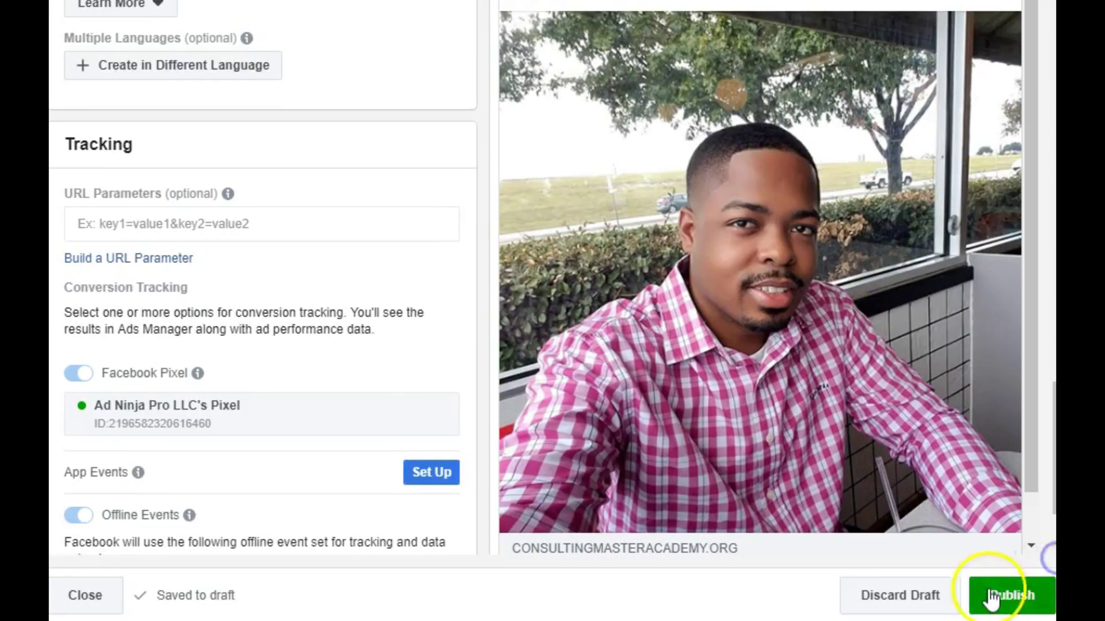
{"action": "left_click", "coordinate": [992, 593]}
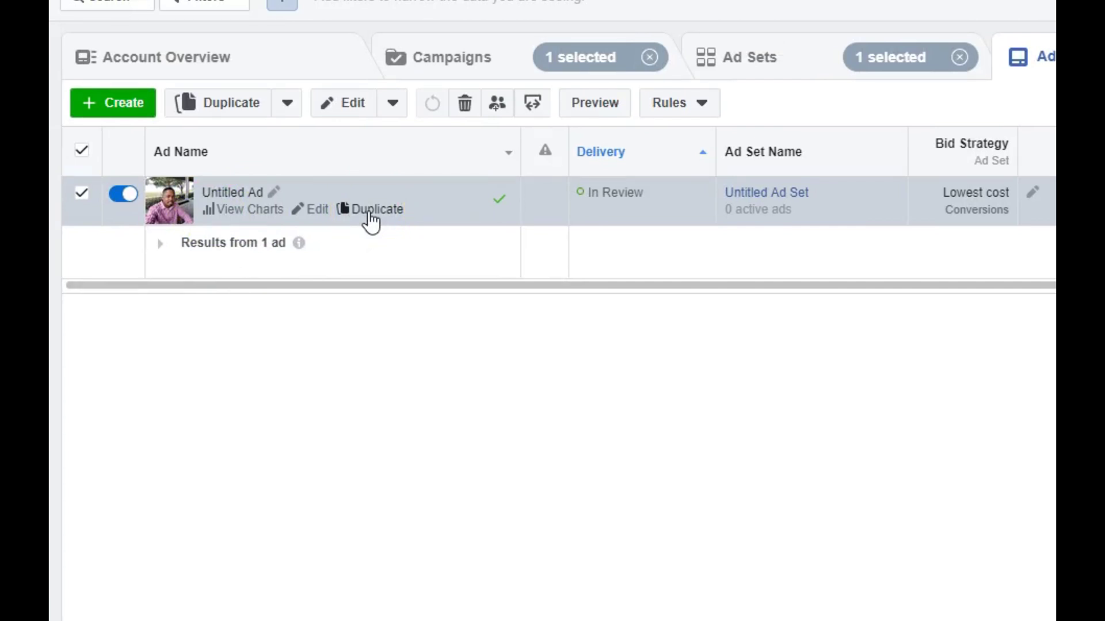
Duplicate the published ad once within its existing campaign and ad set, and name the copy "image 2".
{"action": "left_click", "coordinate": [368, 211]}
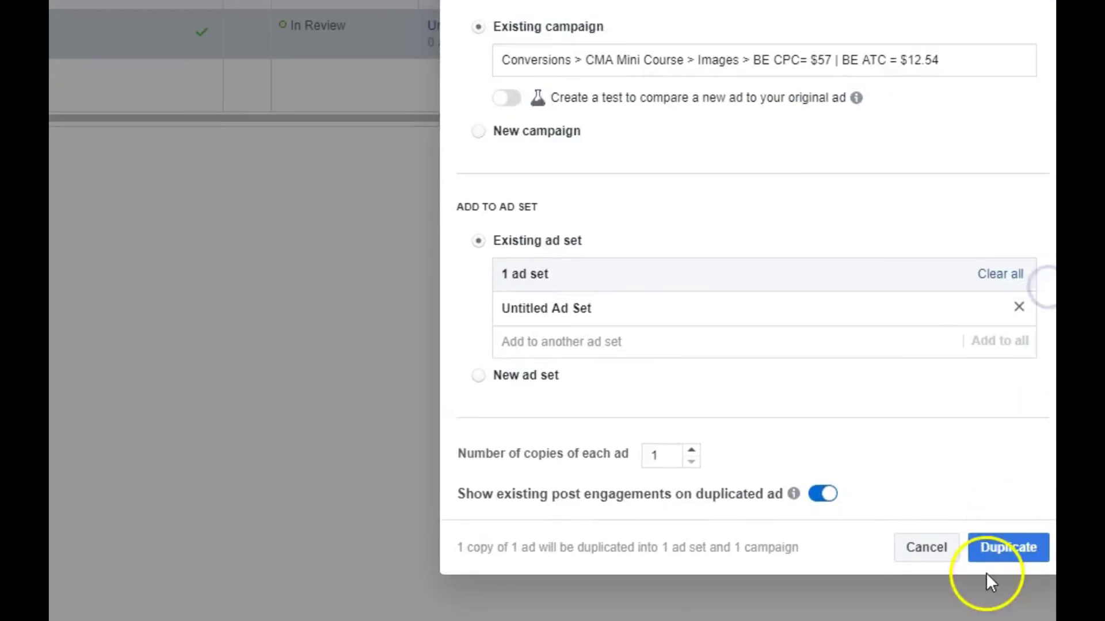
{"action": "left_click", "coordinate": [978, 543]}
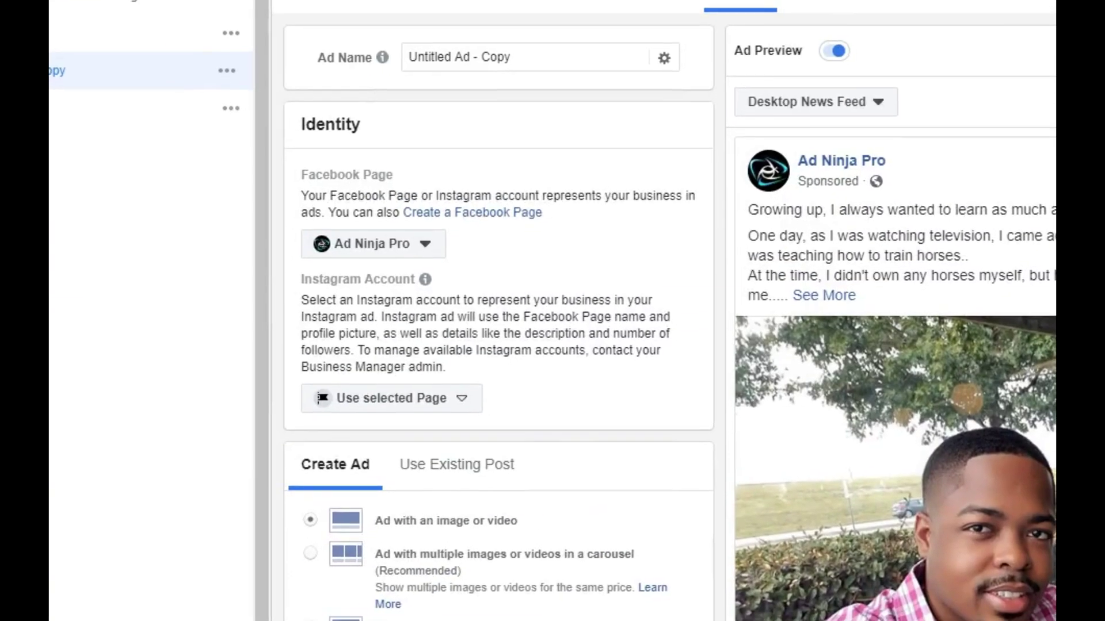
{"action": "left_click", "coordinate": [468, 59]}
{"action": "triple_click", "coordinate": [468, 60]}
{"action": "type", "text": "i"}
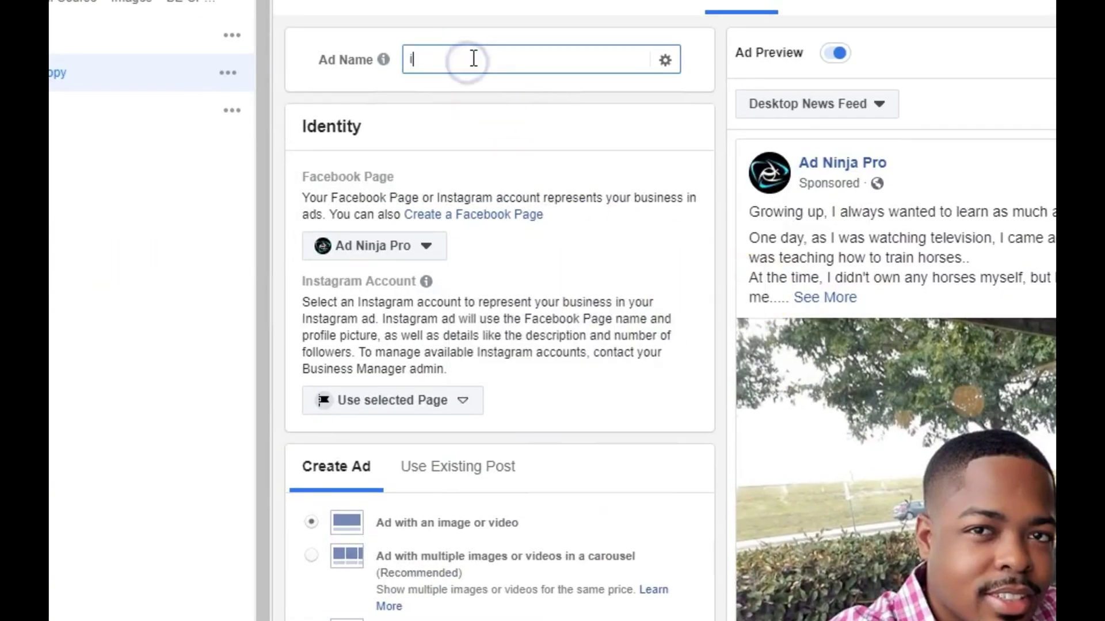
{"action": "type", "text": "mage 2"}
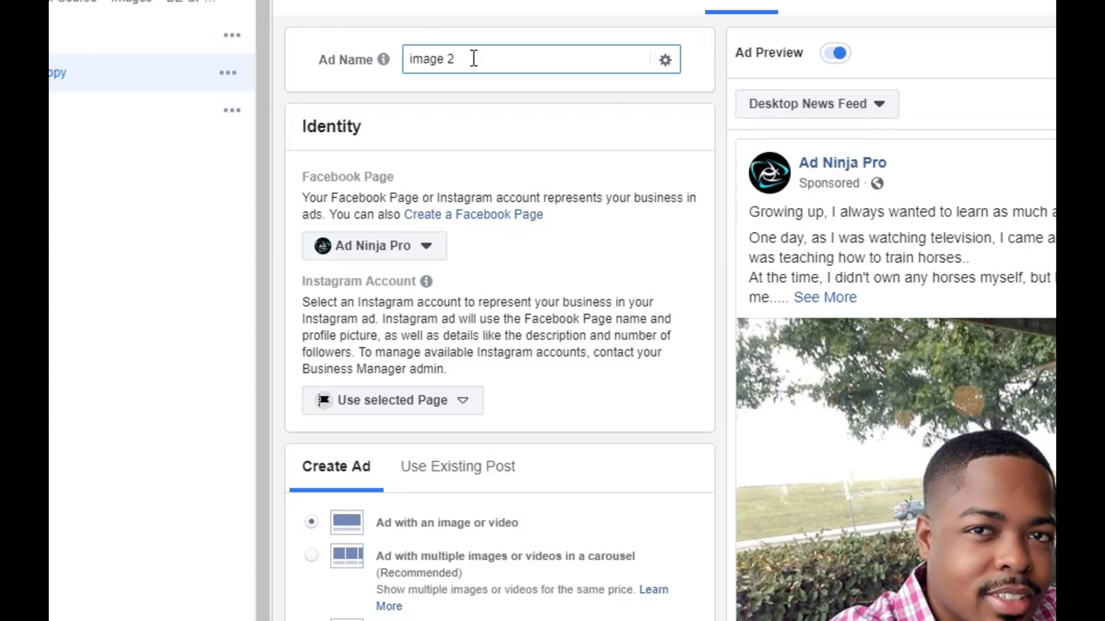
Change the image 2 ad's picture to meandzane.jpg and publish the ad.
{"action": "scroll", "coordinate": [505, 328], "scroll_direction": "down", "scroll_amount": 10}
{"action": "left_click", "coordinate": [616, 369]}
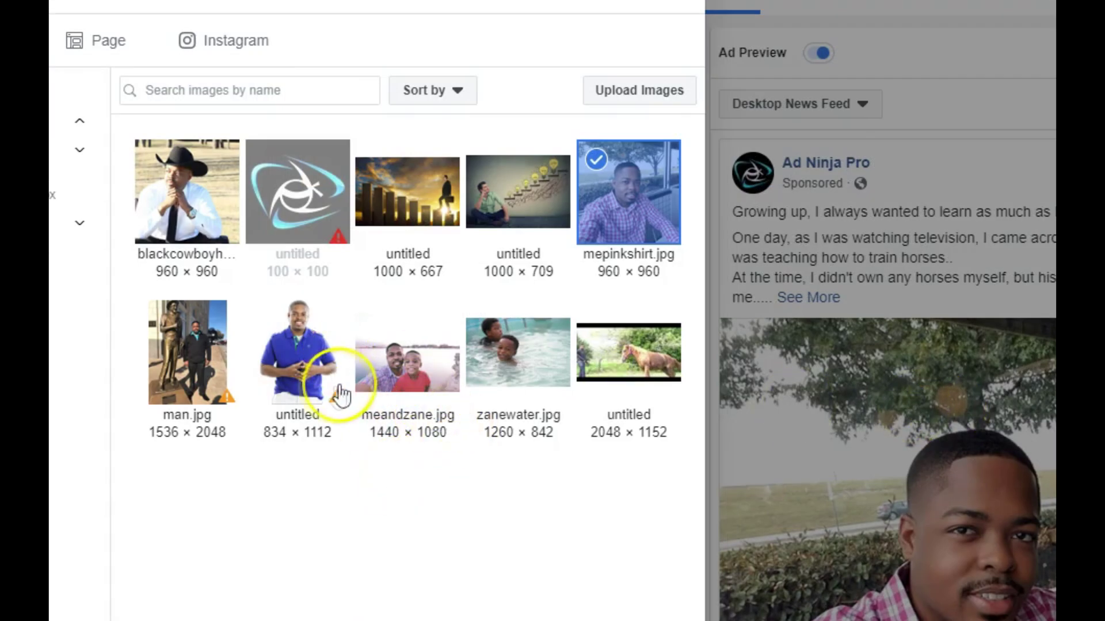
{"action": "left_click", "coordinate": [419, 405]}
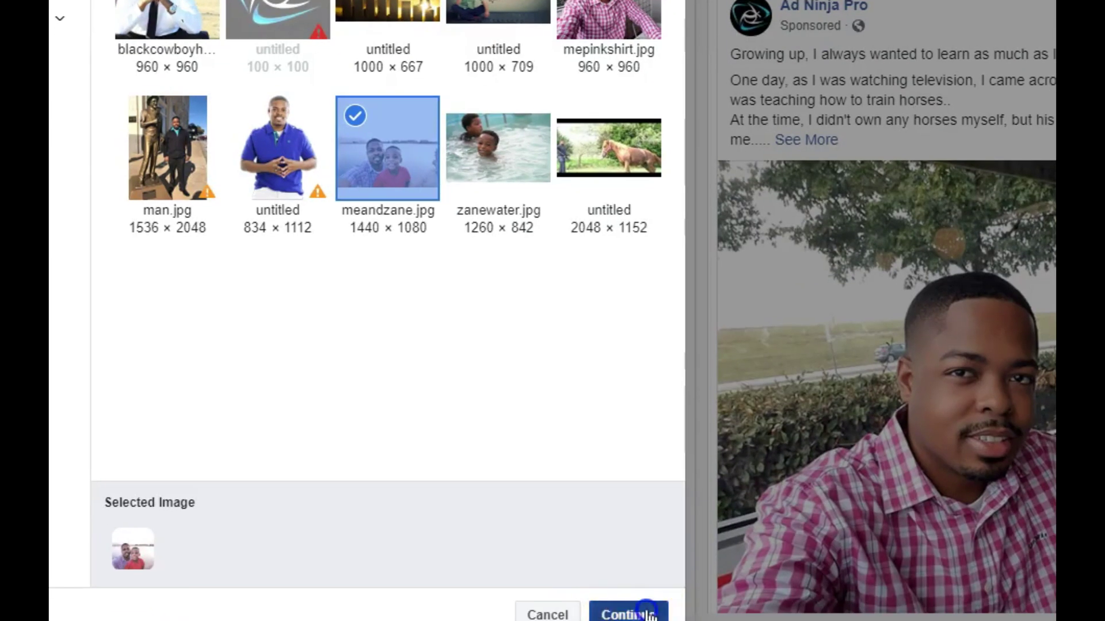
{"action": "left_click", "coordinate": [632, 609]}
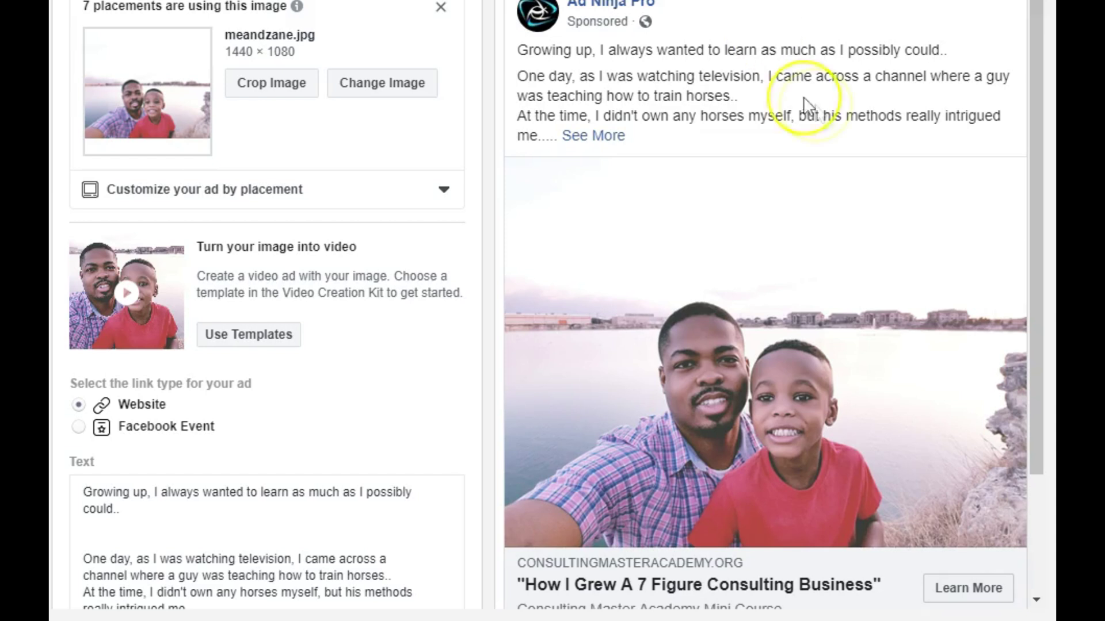
{"action": "scroll", "coordinate": [828, 334], "scroll_direction": "down", "scroll_amount": 1}
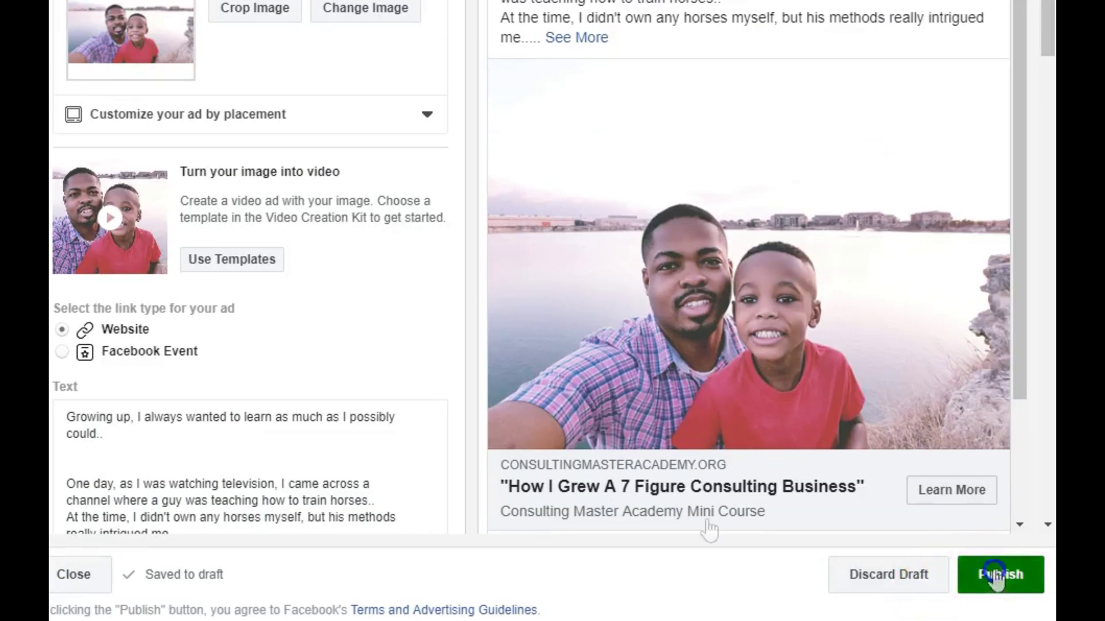
{"action": "left_click", "coordinate": [996, 574]}
{"action": "scroll", "coordinate": [81, 345], "scroll_direction": "up", "scroll_amount": 1}
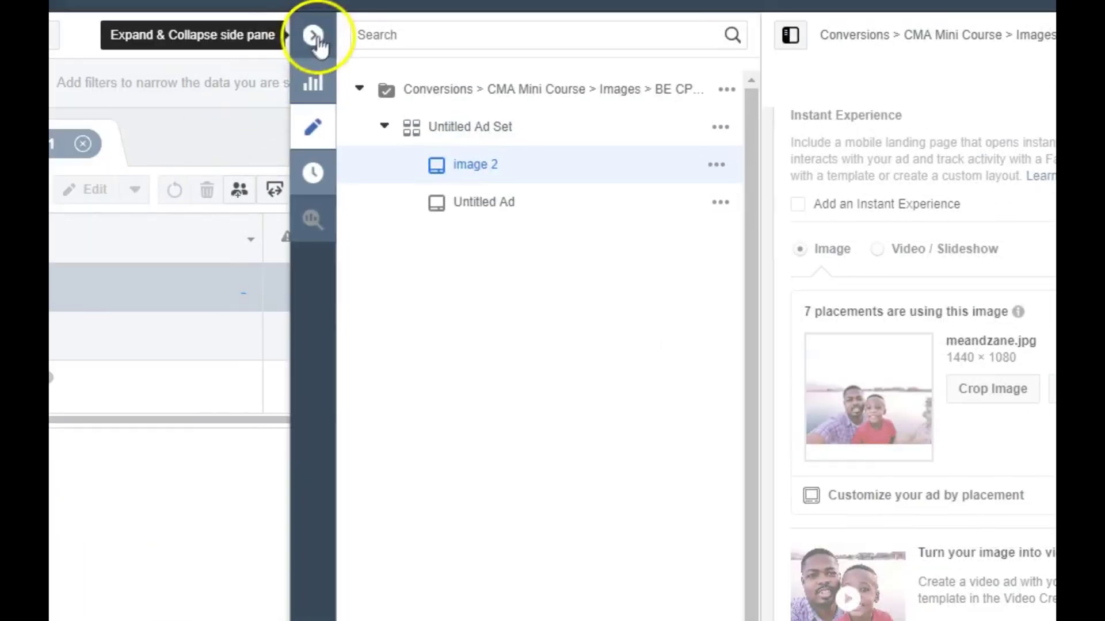
Close the ad editor and rename the untitled ad set as "Frank Kern" in the ad set list.
{"action": "left_click", "coordinate": [313, 34]}
{"action": "left_click", "coordinate": [575, 152]}
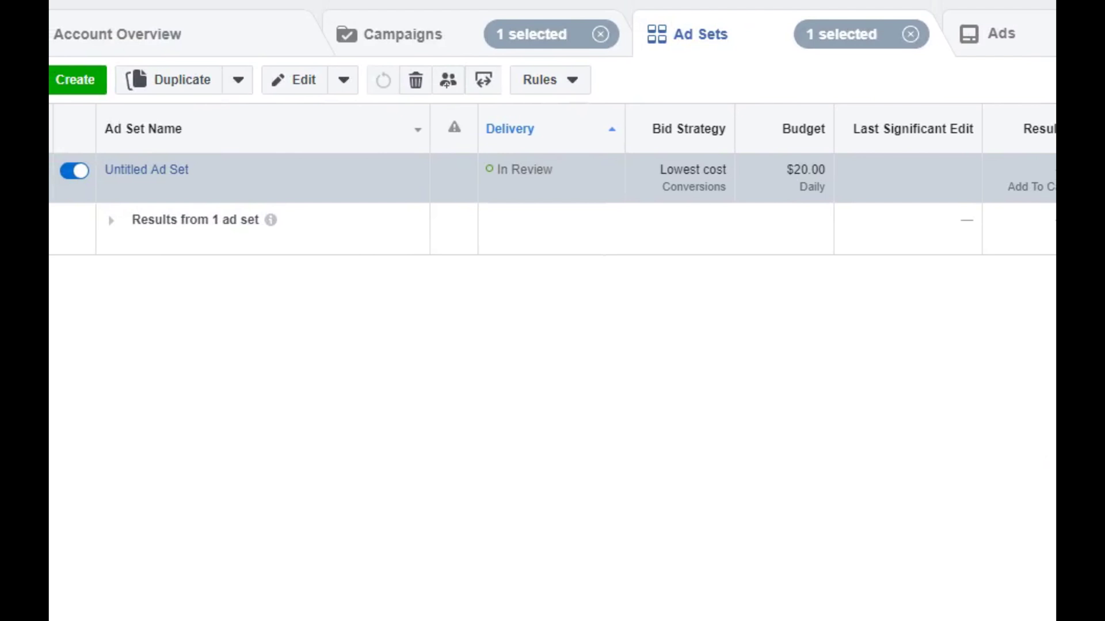
{"action": "left_click", "coordinate": [197, 168]}
{"action": "triple_click", "coordinate": [216, 213]}
{"action": "type", "text": "Frank Kern"}
{"action": "left_click", "coordinate": [479, 260]}
{"action": "left_click", "coordinate": [335, 286]}
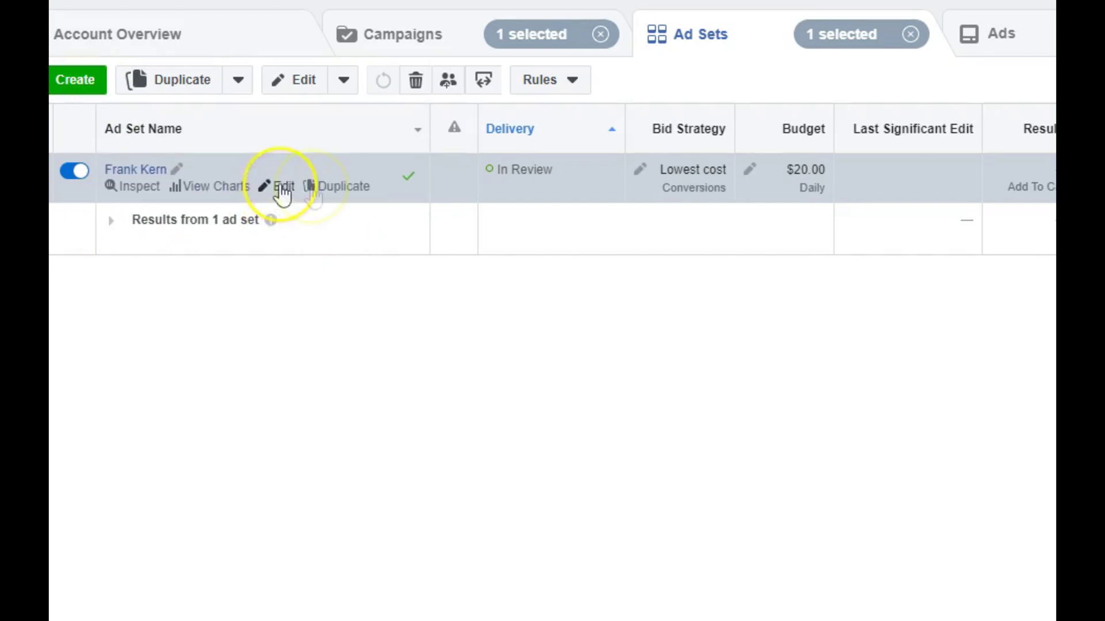
Duplicate the Frank Kern ad set once in its original campaign and remove the Frank Kern interest from the copy's detailed targeting.
{"action": "left_click", "coordinate": [346, 186]}
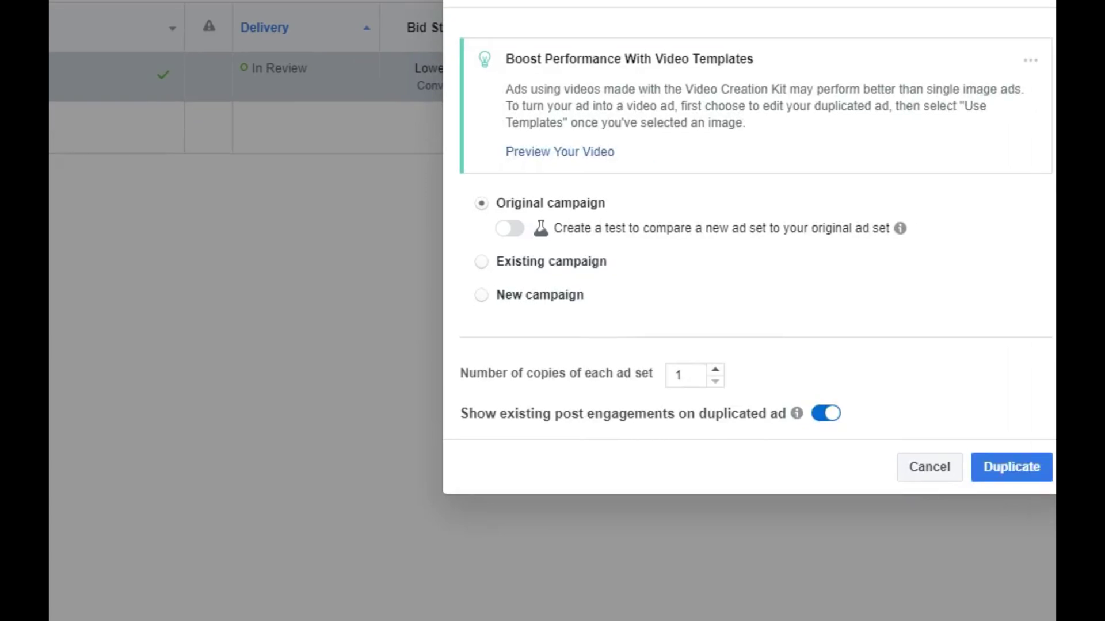
{"action": "left_click", "coordinate": [1104, 566]}
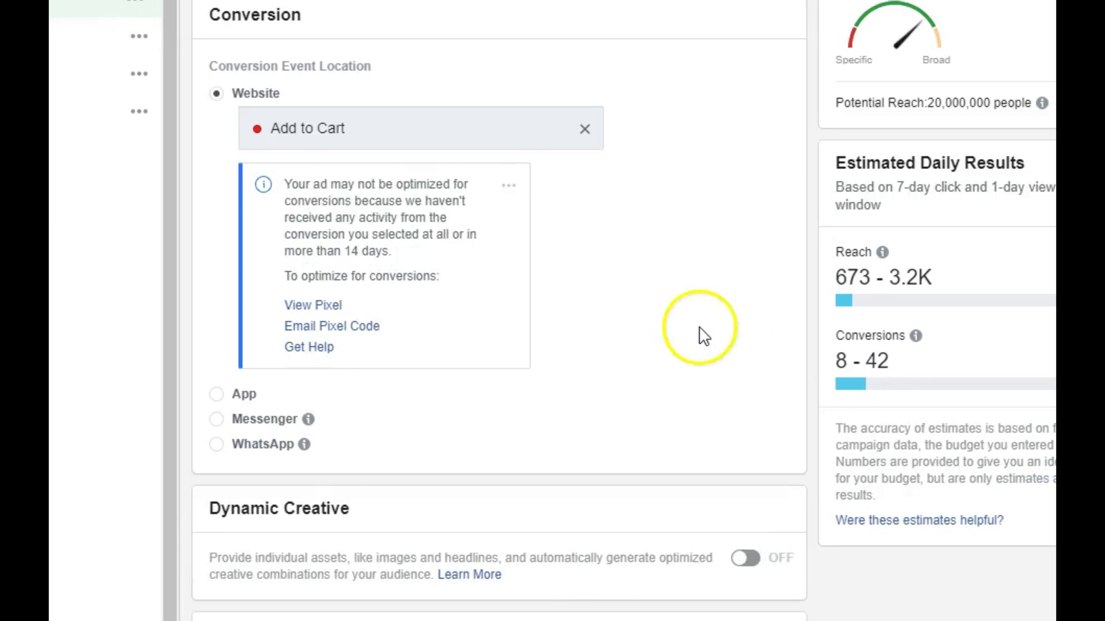
{"action": "scroll", "coordinate": [754, 402], "scroll_direction": "down", "scroll_amount": 20}
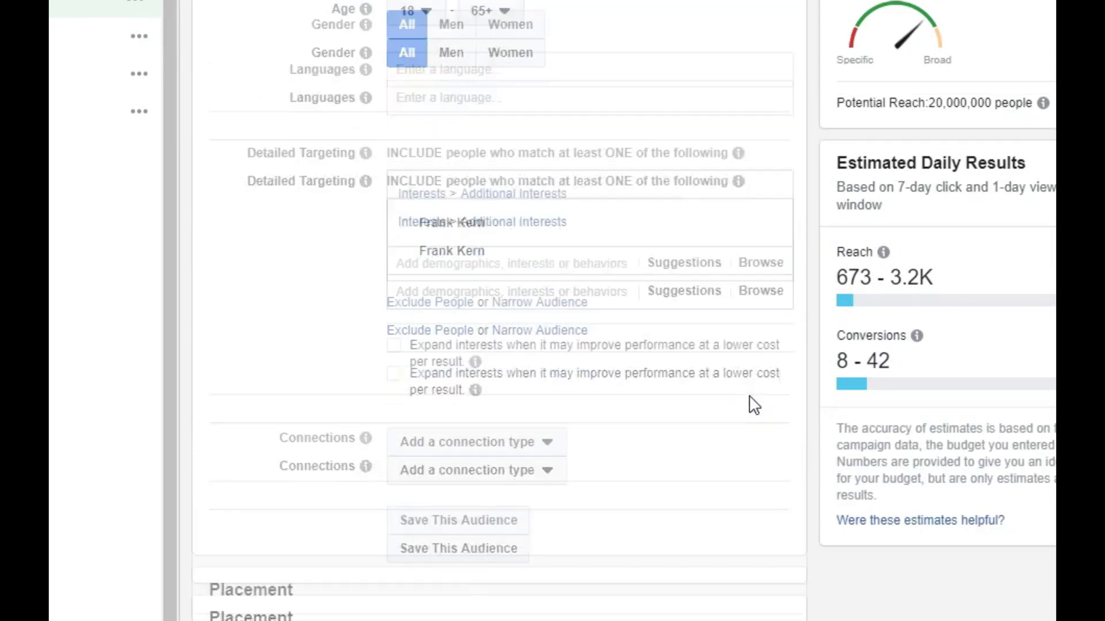
{"action": "left_click", "coordinate": [764, 166]}
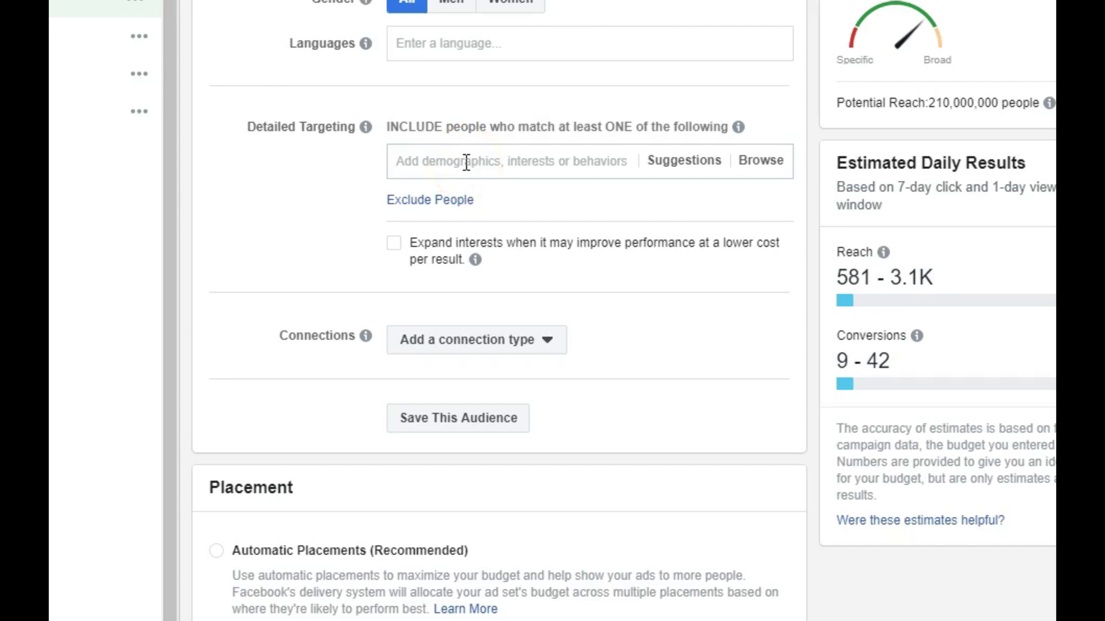
{"action": "left_click", "coordinate": [547, 152]}
{"action": "left_click", "coordinate": [594, 162]}
{"action": "type", "text": "mike dillard"}
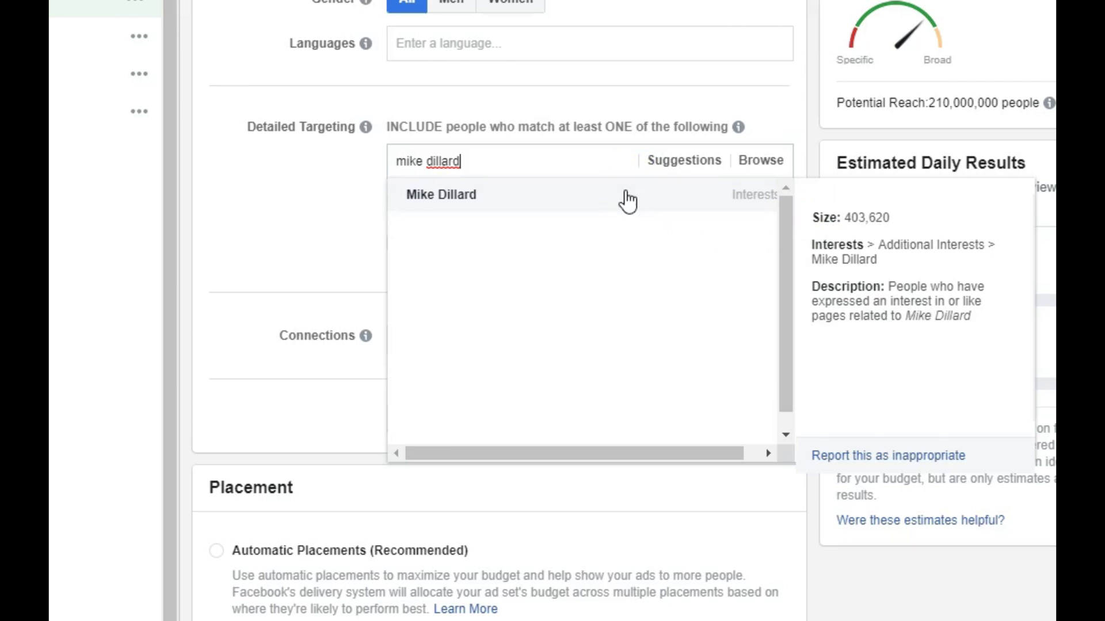
{"action": "left_click", "coordinate": [602, 159]}
{"action": "key", "text": "BackSpace"}
{"action": "key", "text": "BackSpace"}
{"action": "key", "text": "BackSpace"}
{"action": "key", "text": "BackSpace"}
{"action": "key", "text": "BackSpace"}
{"action": "key", "text": "BackSpace"}
{"action": "key", "text": "BackSpace"}
{"action": "key", "text": "BackSpace"}
{"action": "key", "text": "BackSpace"}
{"action": "key", "text": "BackSpace"}
Add the Sandi Krakowski interest to the duplicated ad set's detailed targeting and publish the ad set.
{"action": "type", "text": "sandi krakowski"}
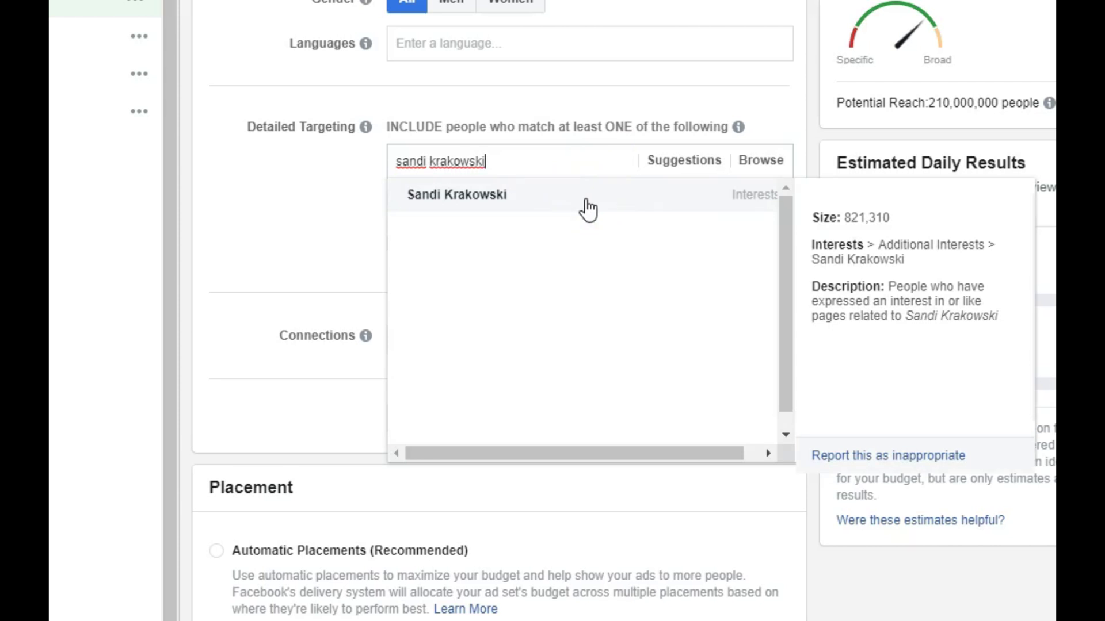
{"action": "left_click", "coordinate": [588, 208]}
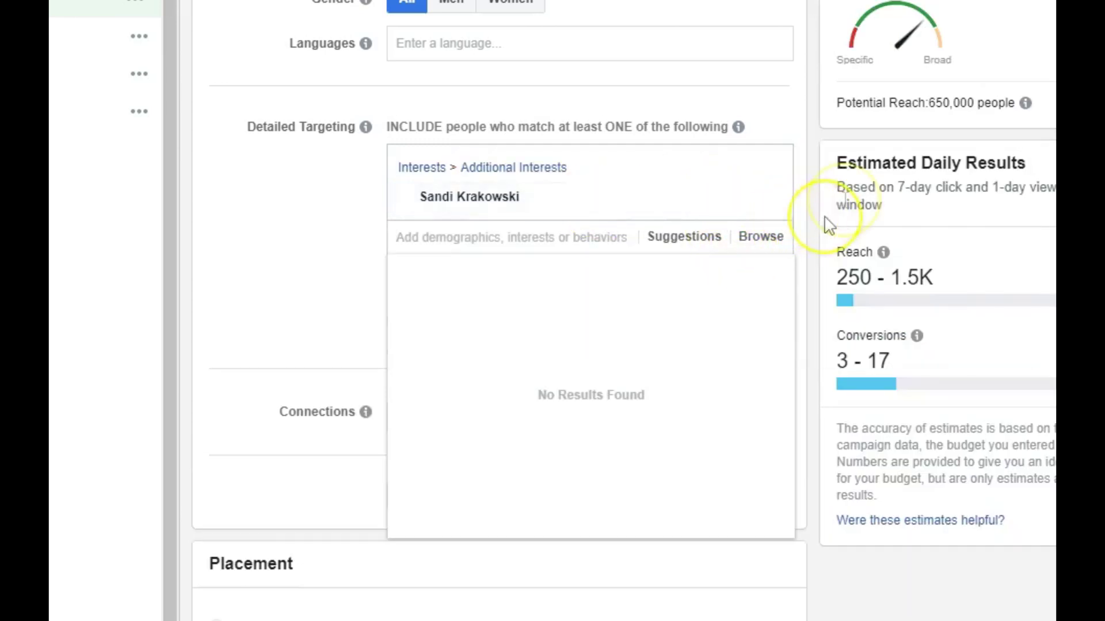
{"action": "left_click", "coordinate": [826, 206]}
{"action": "scroll", "coordinate": [757, 299], "scroll_direction": "down", "scroll_amount": 6}
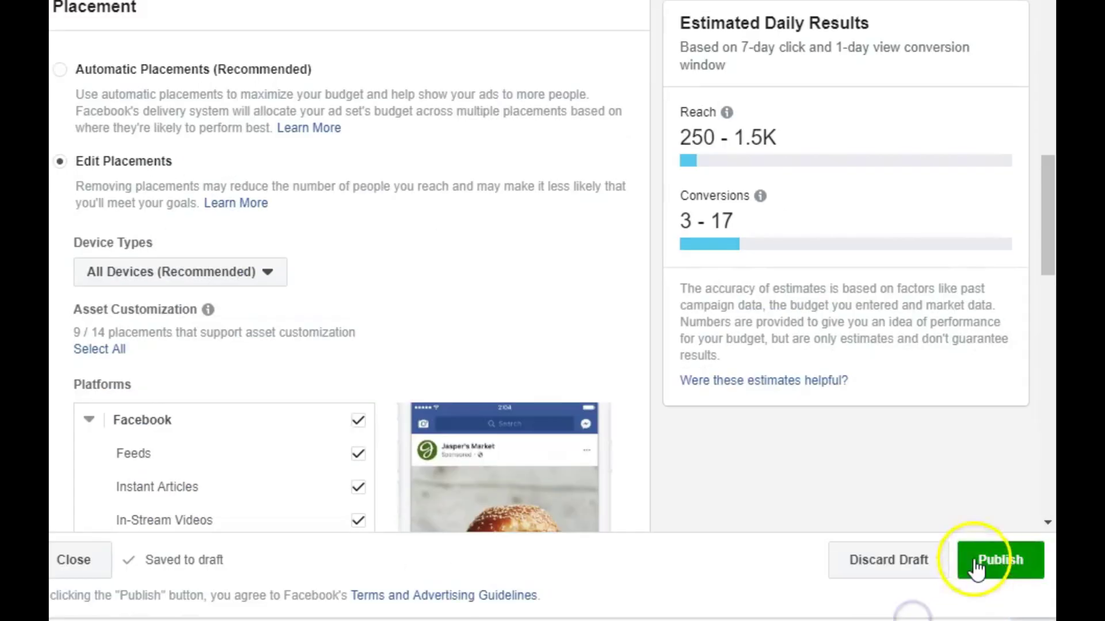
{"action": "left_click", "coordinate": [977, 568]}
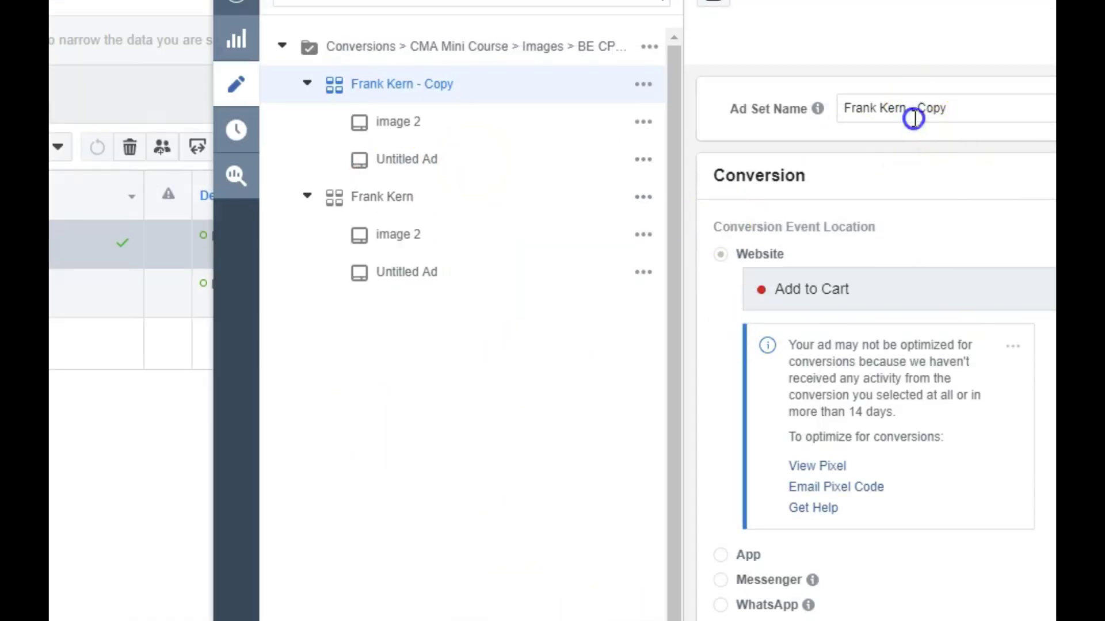
Rename the duplicated ad set as "Sandi Krakowski" and leave its name field.
{"action": "triple_click", "coordinate": [913, 112]}
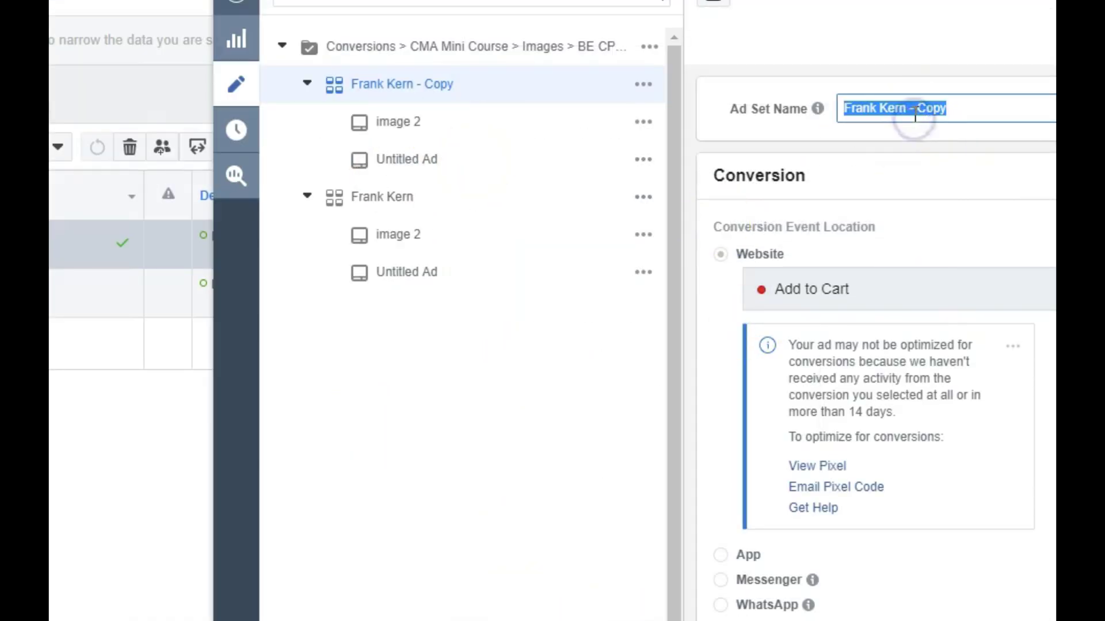
{"action": "type", "text": "Sandi Krakowski"}
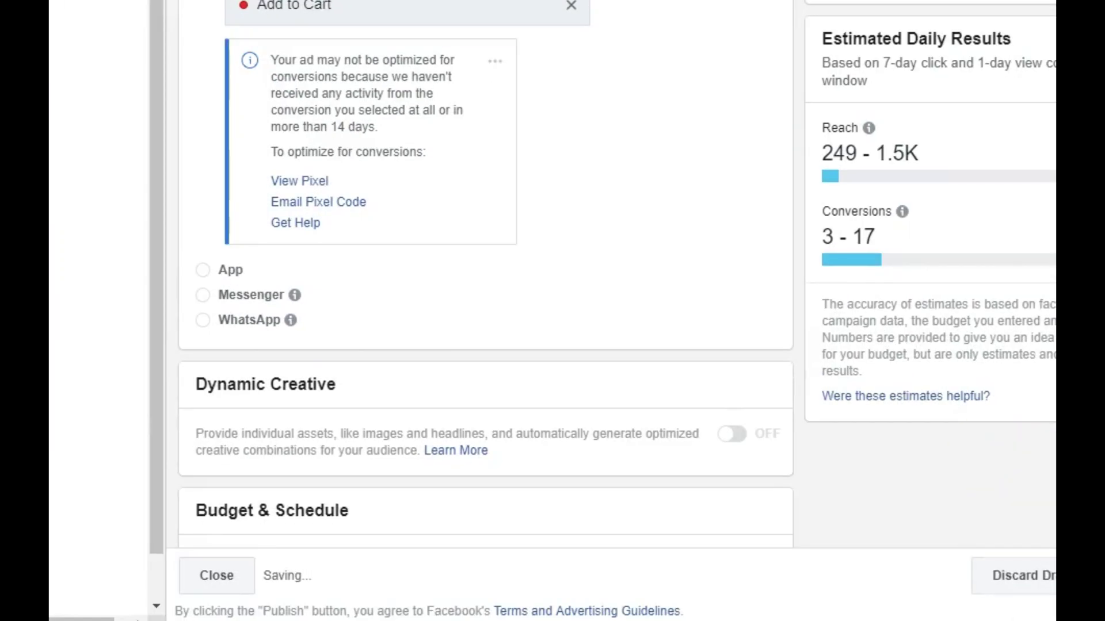
{"action": "left_click", "coordinate": [66, 390]}
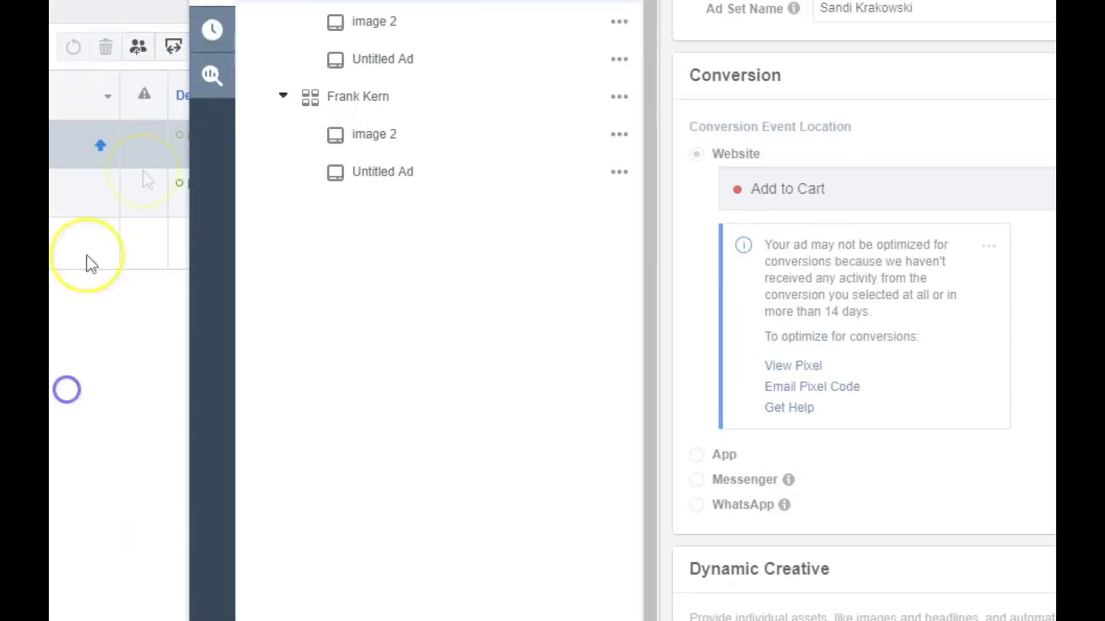